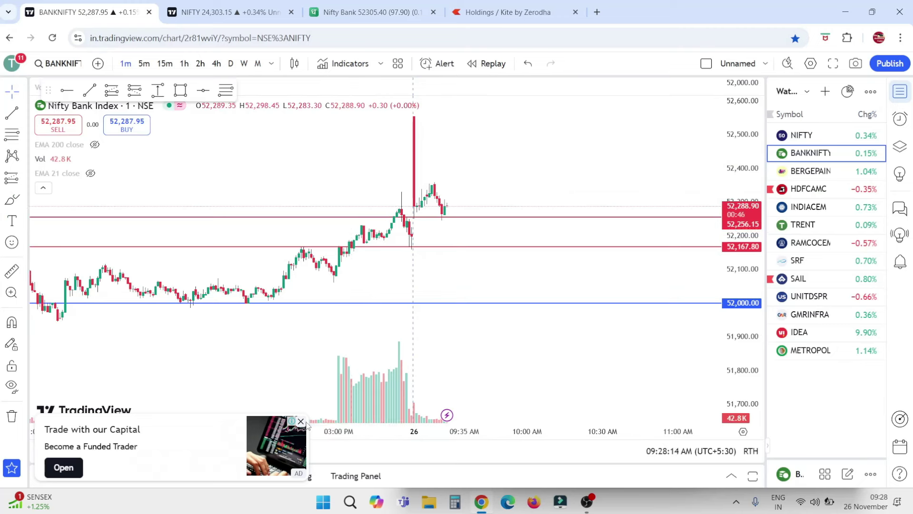
- Close the advertisement over the chart and check the open BANKNIFTY 27 NOV 52500 PUT position in Dhan
{"action": "left_click", "coordinate": [301, 421]}
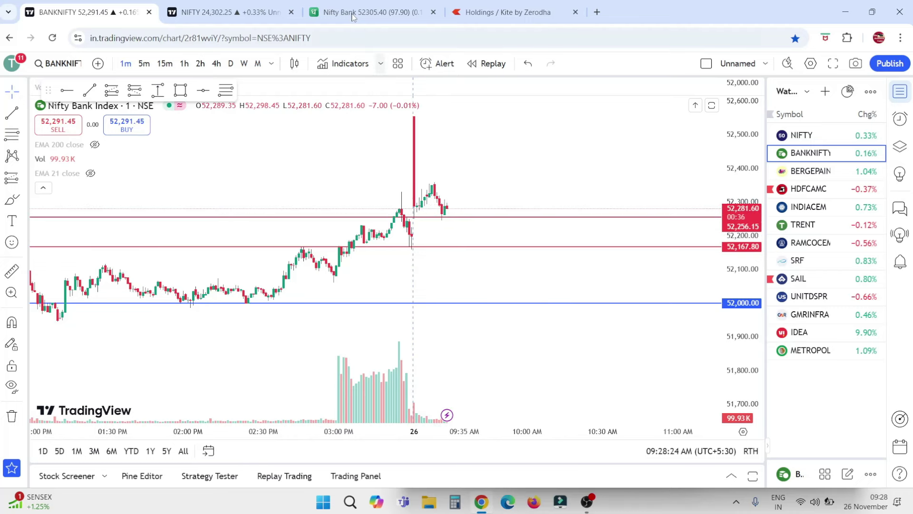
{"action": "left_click", "coordinate": [366, 12]}
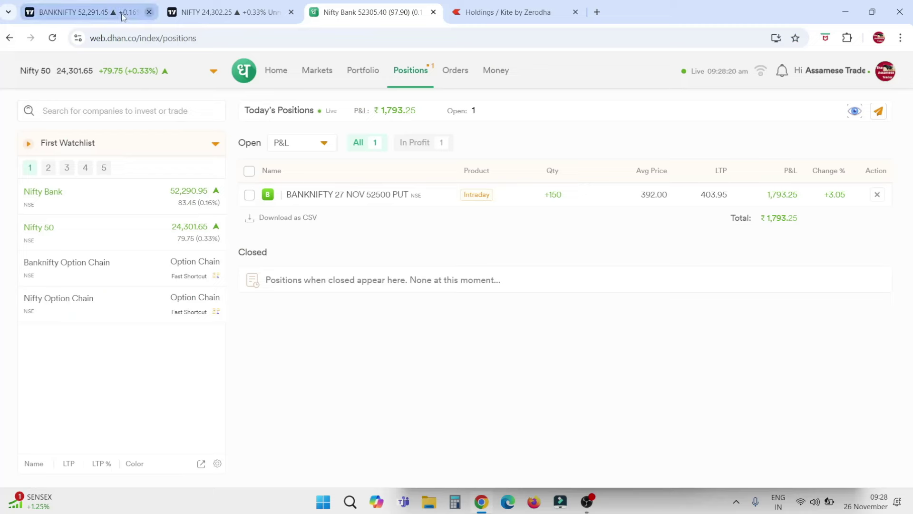
{"action": "left_click", "coordinate": [85, 12]}
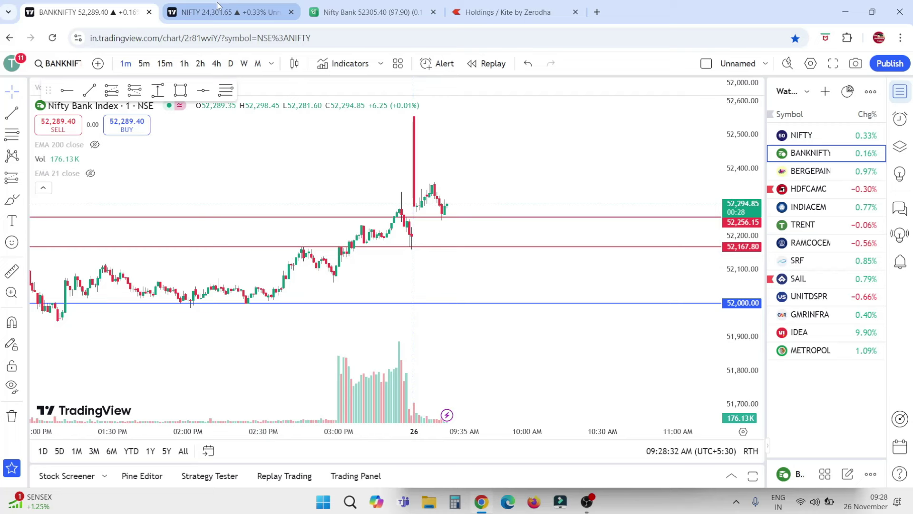
- On the NIFTY chart, draw a Fibonacci retracement from the 24,169.95 swing low up to the day's high at 24,336.35
{"action": "mouse_move", "coordinate": [218, 6]}
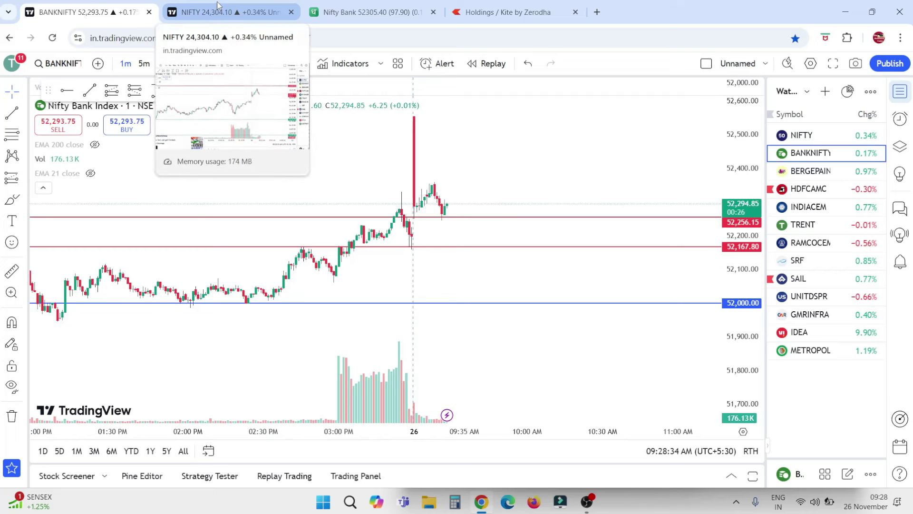
{"action": "left_click", "coordinate": [218, 14]}
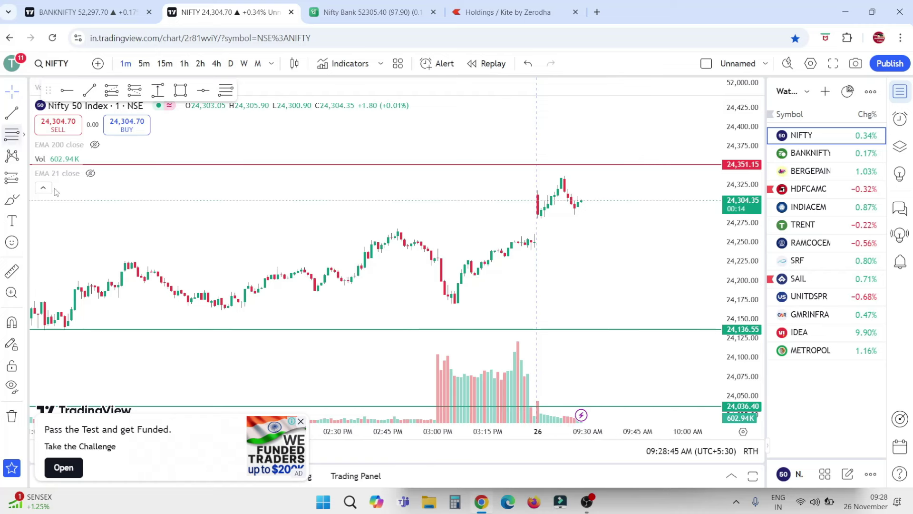
{"action": "left_click", "coordinate": [455, 304]}
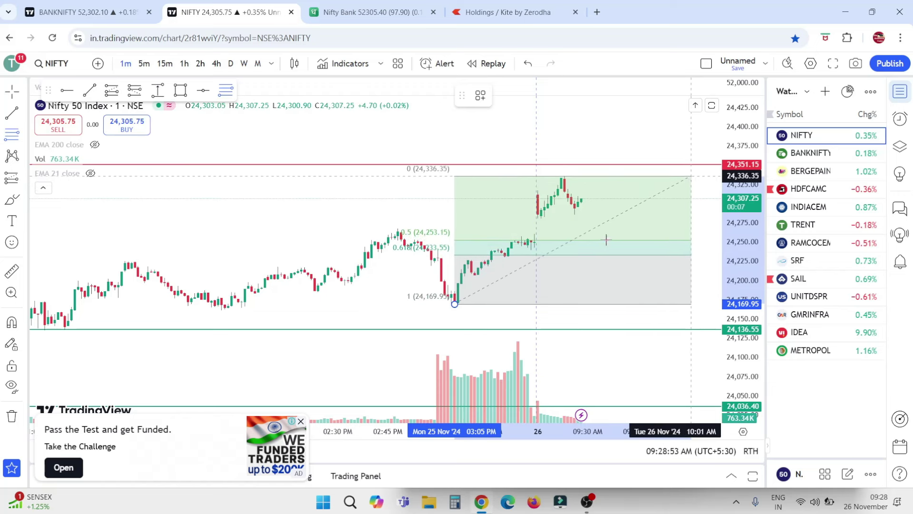
{"action": "left_click", "coordinate": [692, 176]}
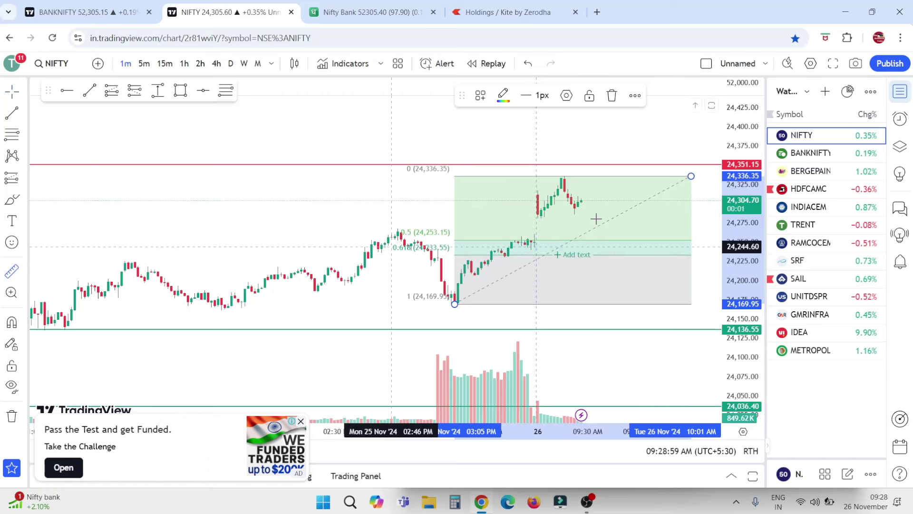
- Measure the price distance from the latest NIFTY candle down to the 0.5 retracement zone
{"action": "left_click", "coordinate": [585, 203]}
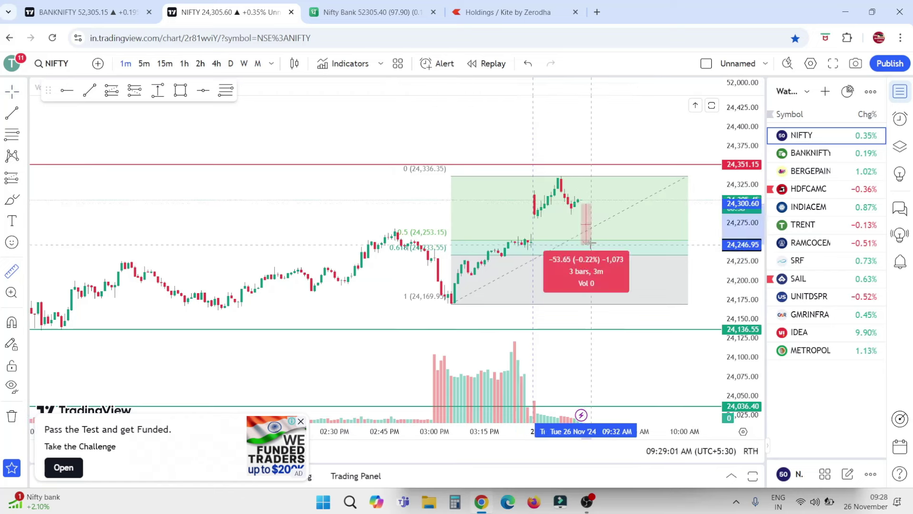
{"action": "left_click", "coordinate": [605, 155]}
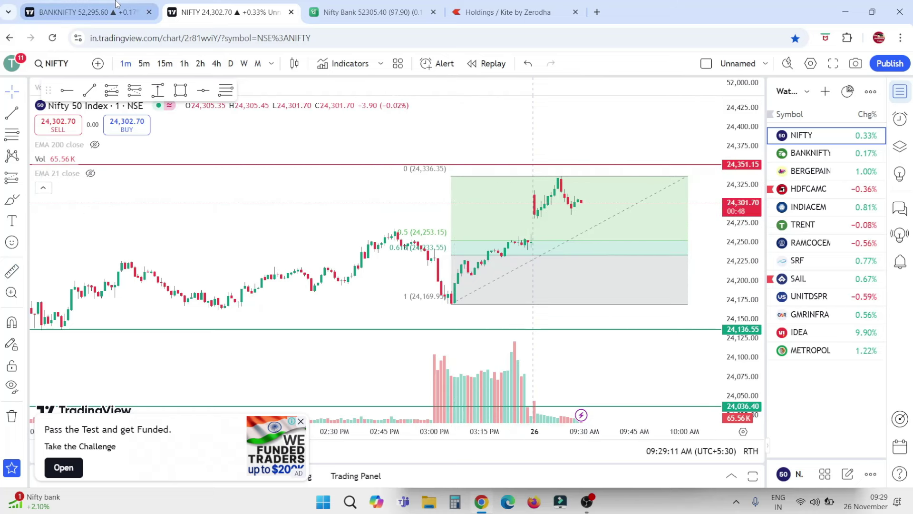
- Check the put position's profit and loss in Dhan against the latest candles on the BANKNIFTY chart in TradingView
{"action": "left_click", "coordinate": [336, 10]}
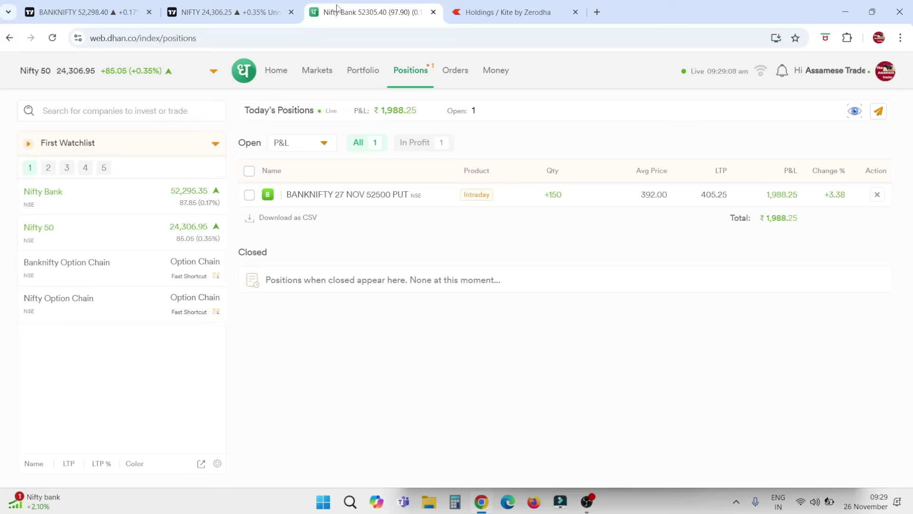
{"action": "left_click", "coordinate": [132, 15]}
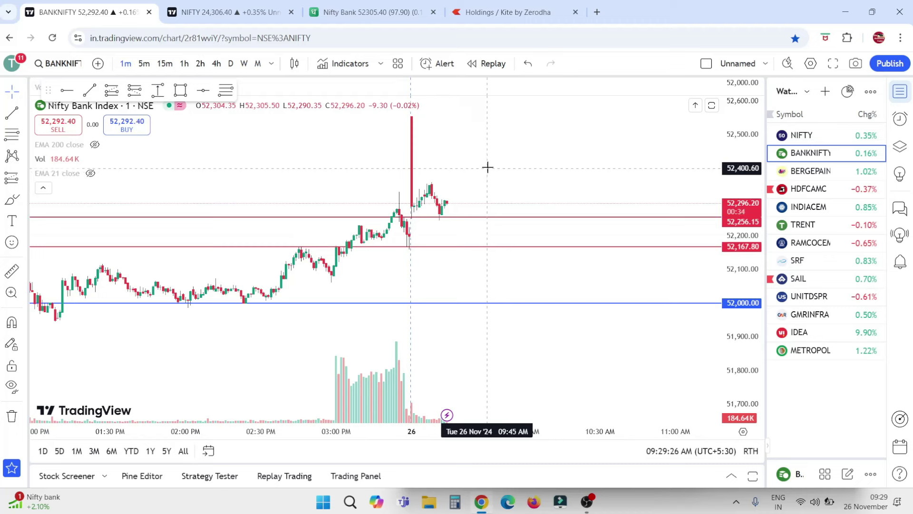
{"action": "scroll", "coordinate": [524, 177], "scroll_direction": "up", "scroll_amount": 3}
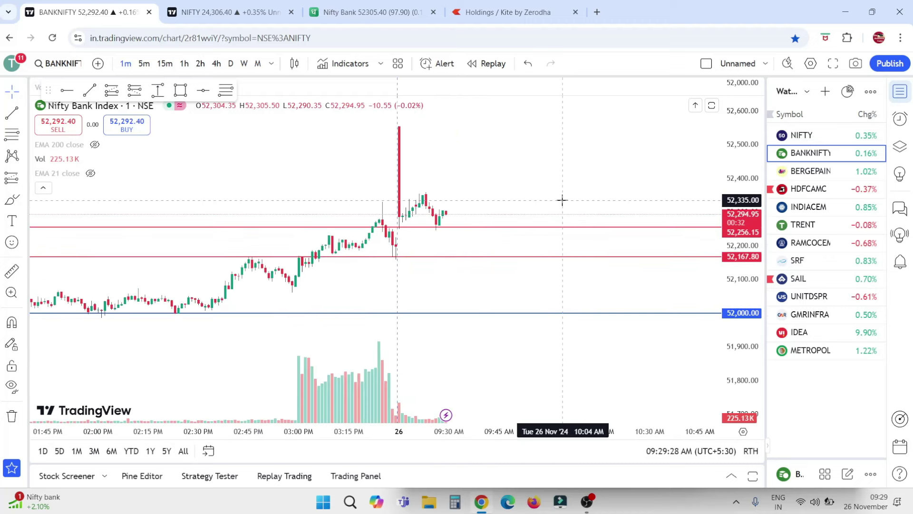
{"action": "left_click_drag", "start_coordinate": [516, 183], "coordinate": [534, 178]}
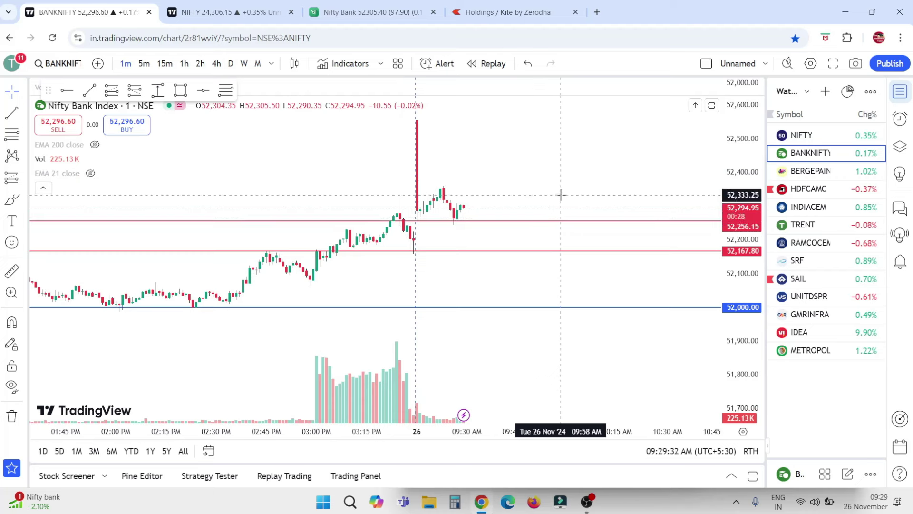
{"action": "left_click", "coordinate": [386, 12]}
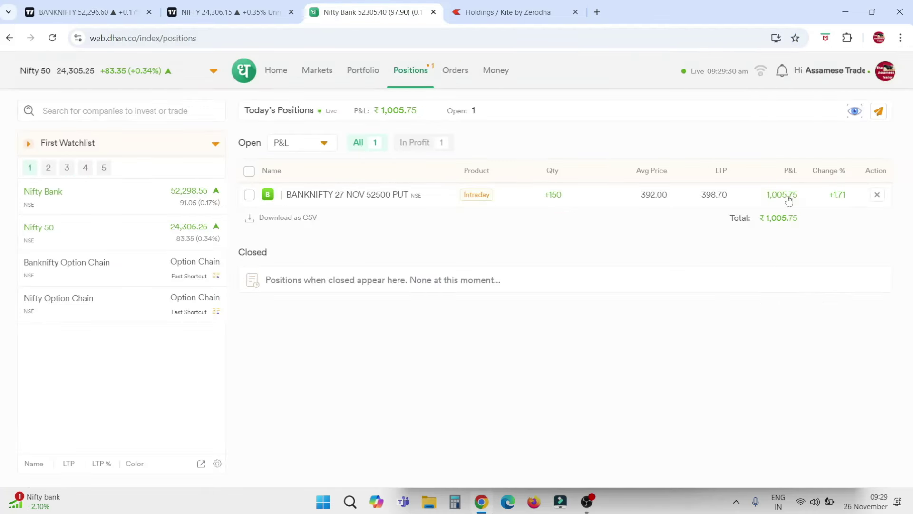
- Draw a Fibonacci retracement on the BANKNIFTY chart from 52,008.85 up to the opening high at 52,556.60, and delete it after reading its levels
{"action": "left_click", "coordinate": [128, 7]}
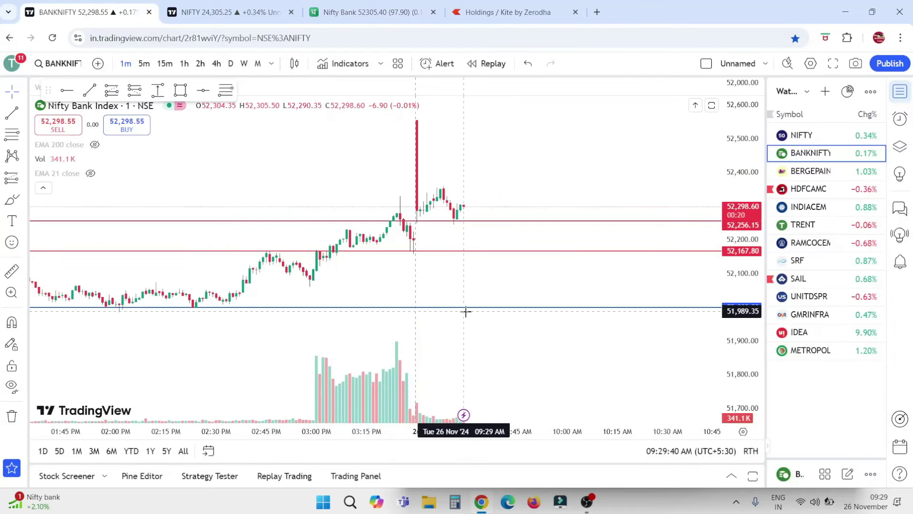
{"action": "scroll", "coordinate": [465, 310], "scroll_direction": "down", "scroll_amount": 1}
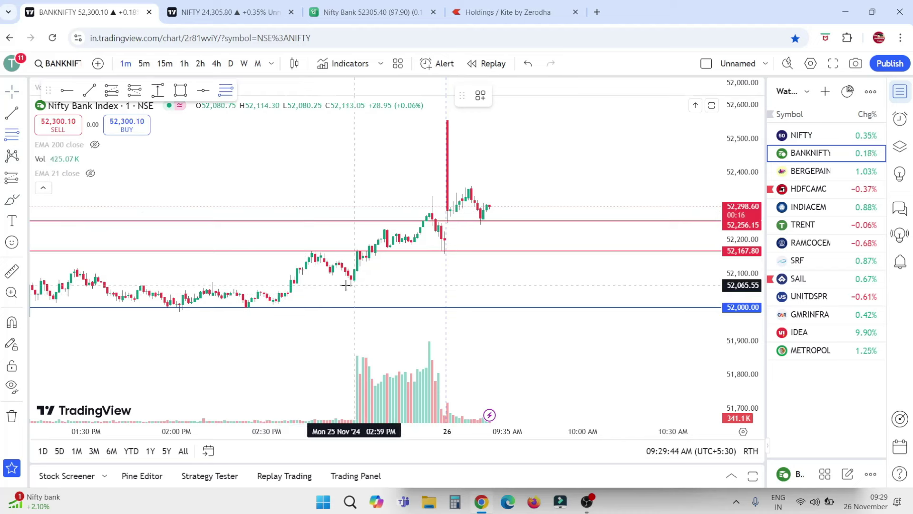
{"action": "left_click", "coordinate": [275, 304]}
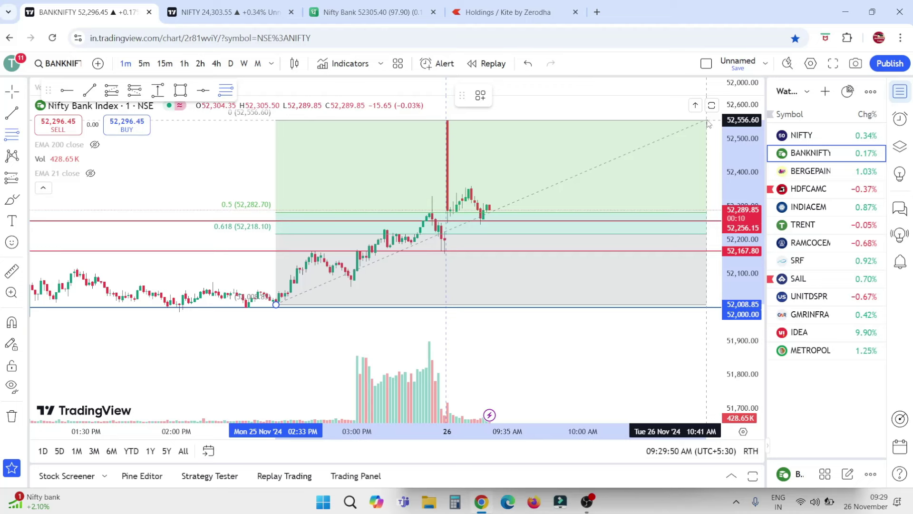
{"action": "left_click", "coordinate": [707, 122]}
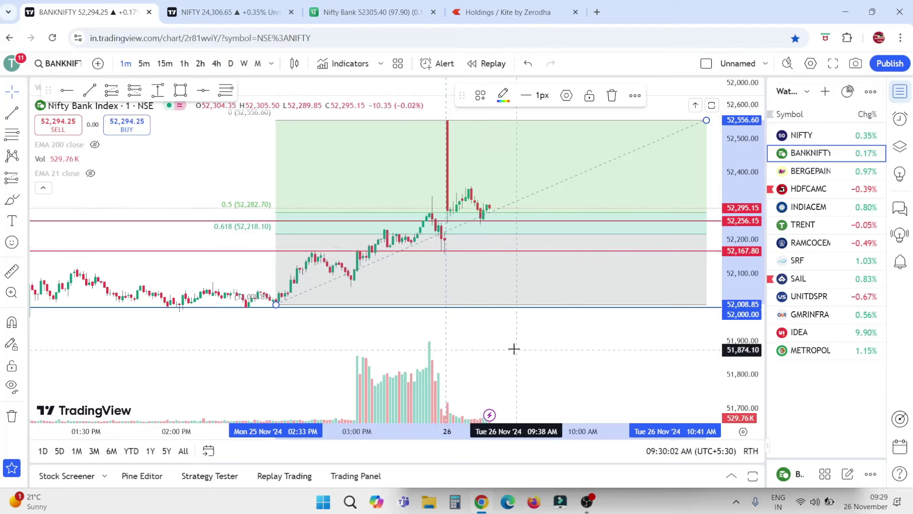
{"action": "left_click", "coordinate": [612, 96]}
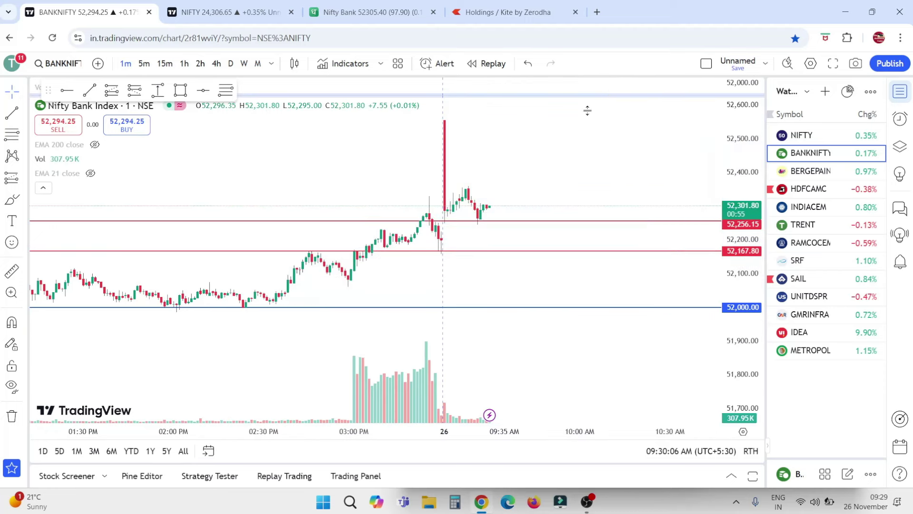
- Monitor the last price and profit and loss of the BANKNIFTY 27 NOV 52500 PUT position in Dhan
{"action": "left_click", "coordinate": [360, 4]}
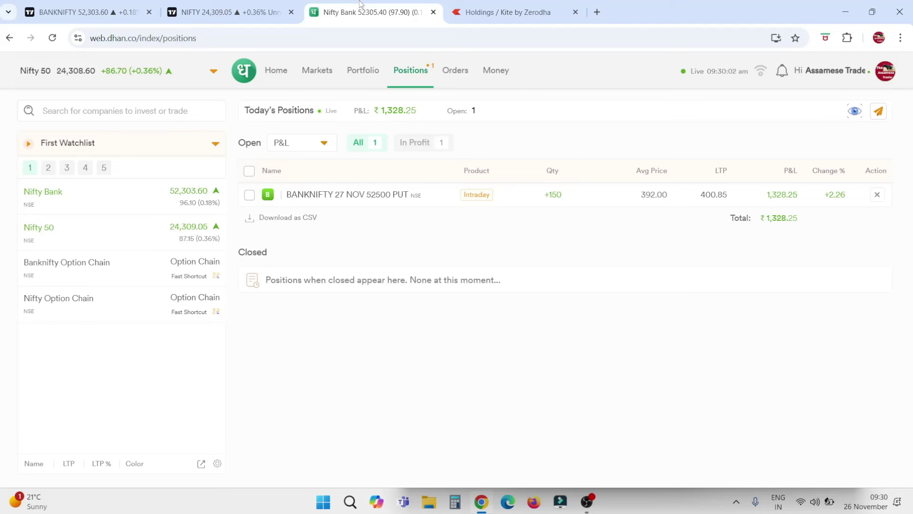
{"action": "mouse_move", "coordinate": [791, 203]}
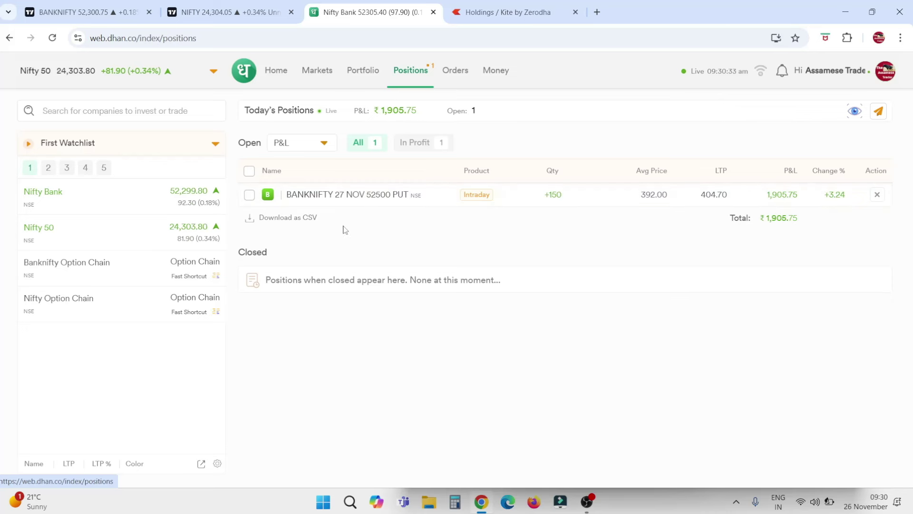
{"action": "mouse_move", "coordinate": [387, 189]}
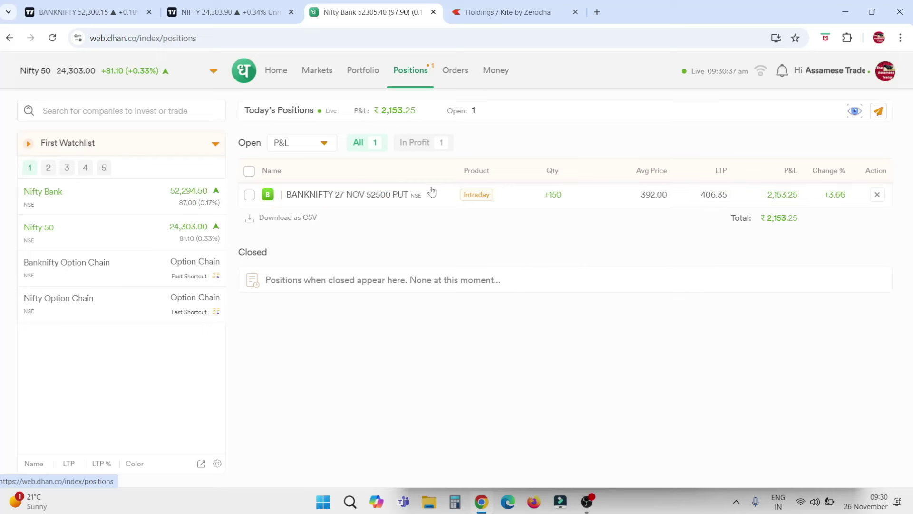
{"action": "mouse_move", "coordinate": [688, 202]}
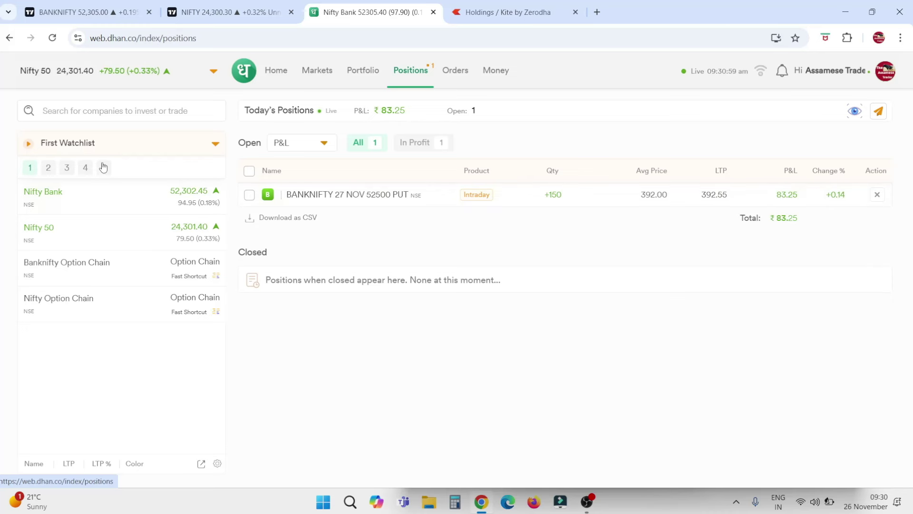
- Measure the price range on the BANKNIFTY chart upward from the day's pullback low at 52,244.60
{"action": "left_click", "coordinate": [80, 19]}
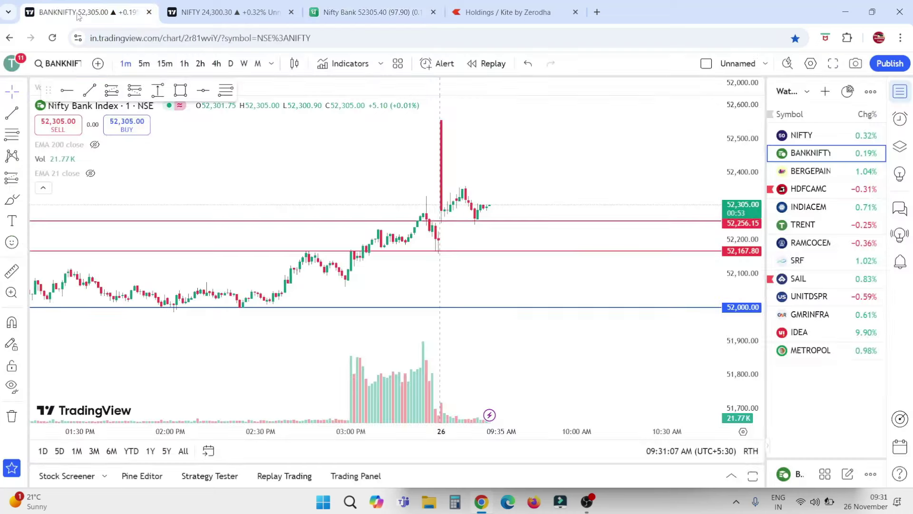
{"action": "left_click", "coordinate": [12, 271]}
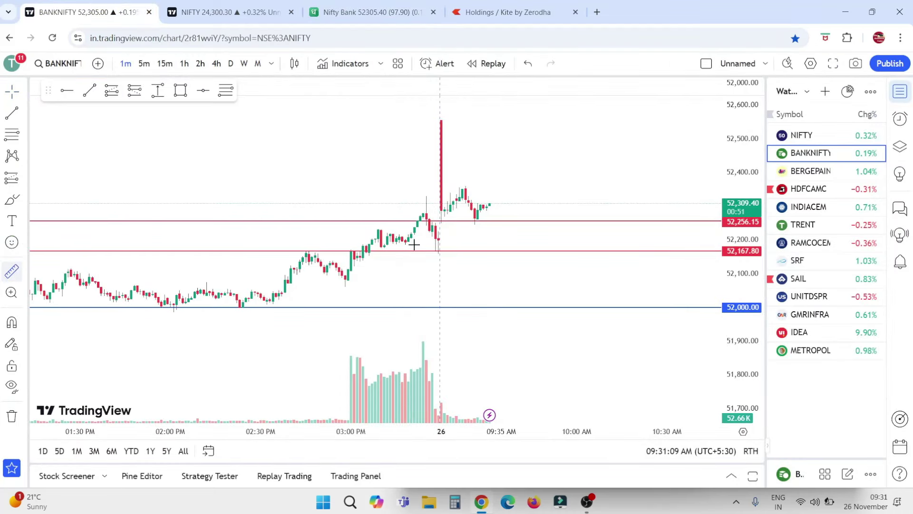
{"action": "left_click", "coordinate": [474, 224]}
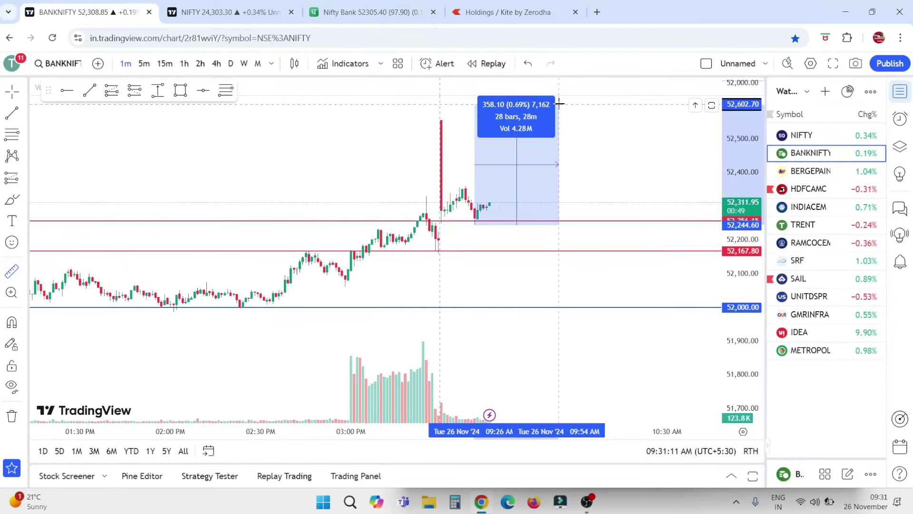
{"action": "left_click", "coordinate": [604, 143]}
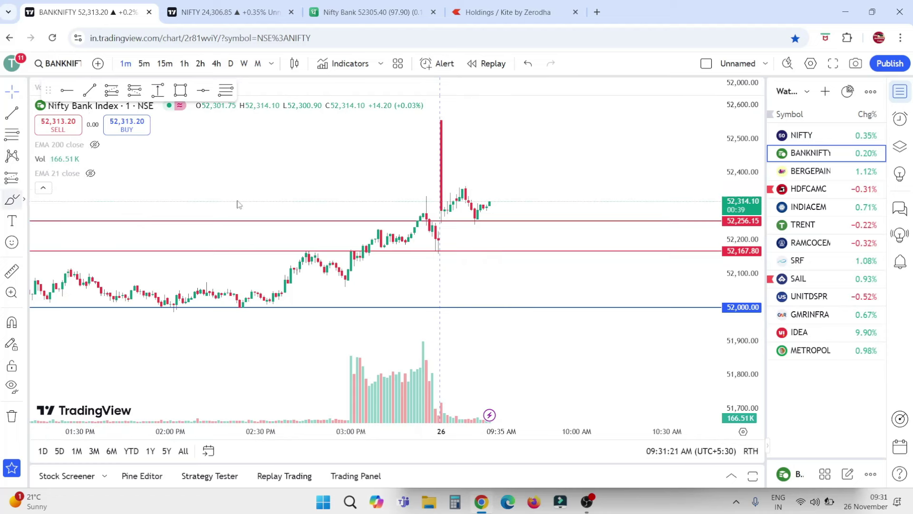
- Mark the tall opening candle and the price path below it on the BANKNIFTY chart with freehand brush strokes
{"action": "left_click_drag", "start_coordinate": [442, 122], "coordinate": [445, 139]}
{"action": "mouse_move", "coordinate": [441, 176]}
{"action": "left_mouse_down"}
{"action": "mouse_move", "coordinate": [442, 200]}
{"action": "mouse_move", "coordinate": [468, 161]}
{"action": "mouse_move", "coordinate": [490, 157]}
{"action": "mouse_move", "coordinate": [462, 280]}
{"action": "mouse_move", "coordinate": [483, 258]}
{"action": "left_mouse_up"}
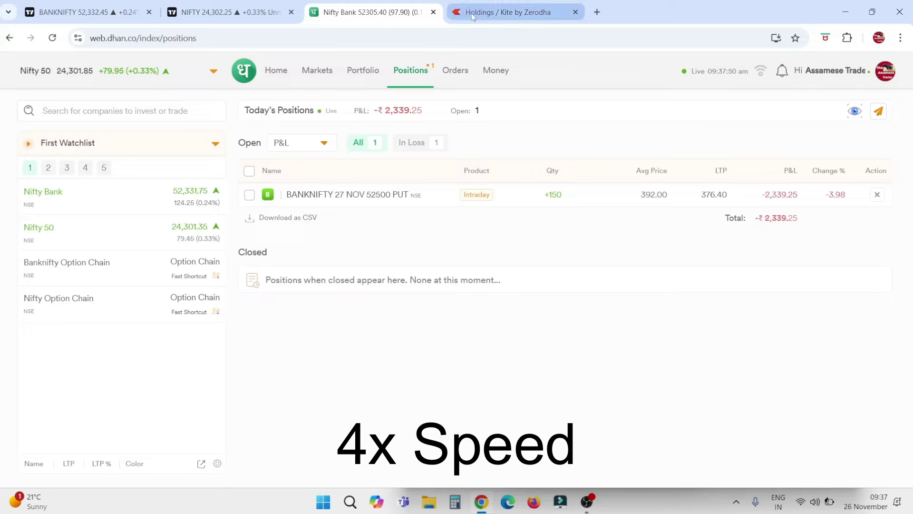
- Review the BANKNIFTY chart in TradingView and recheck the put position's profit and loss in Dhan
{"action": "left_click", "coordinate": [185, 12]}
{"action": "left_click", "coordinate": [76, 13]}
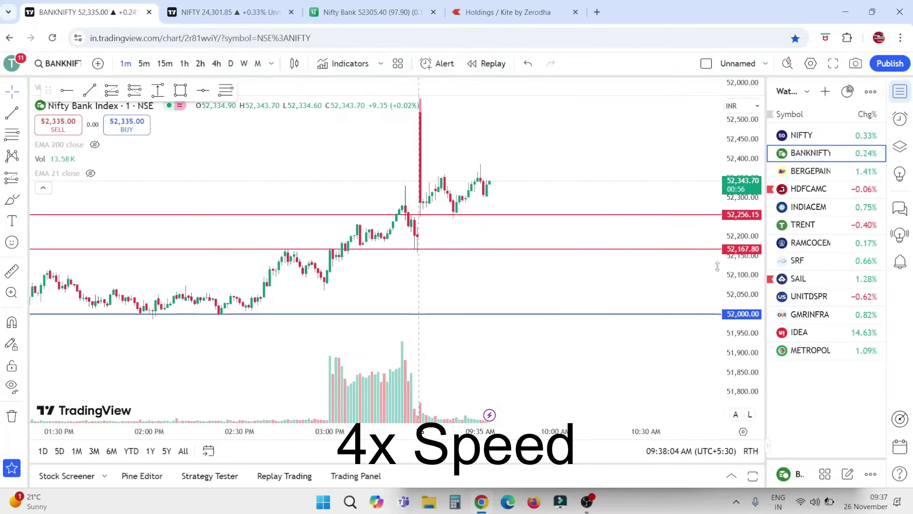
{"action": "left_click", "coordinate": [373, 12]}
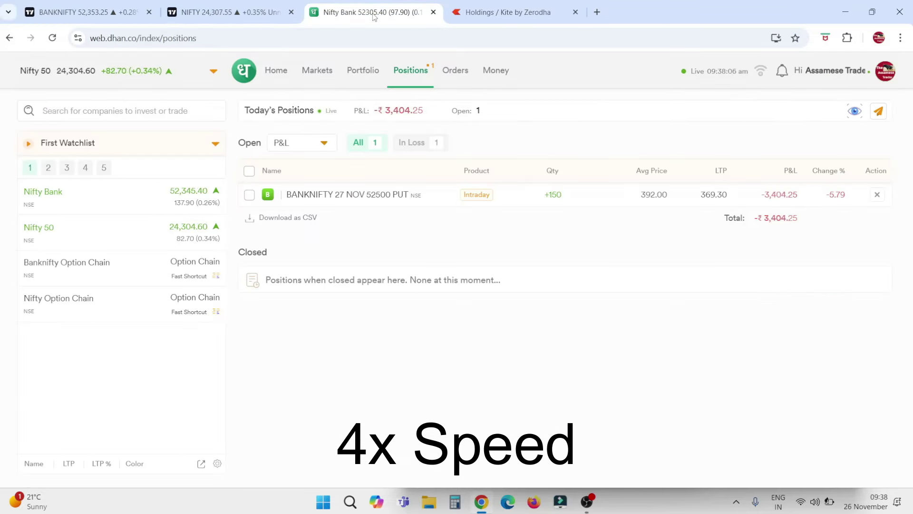
- Close the advertisement on the BANKNIFTY chart and examine the previous session's price action around the 52,256.15 and 52,167.80 levels
{"action": "left_click", "coordinate": [76, 12]}
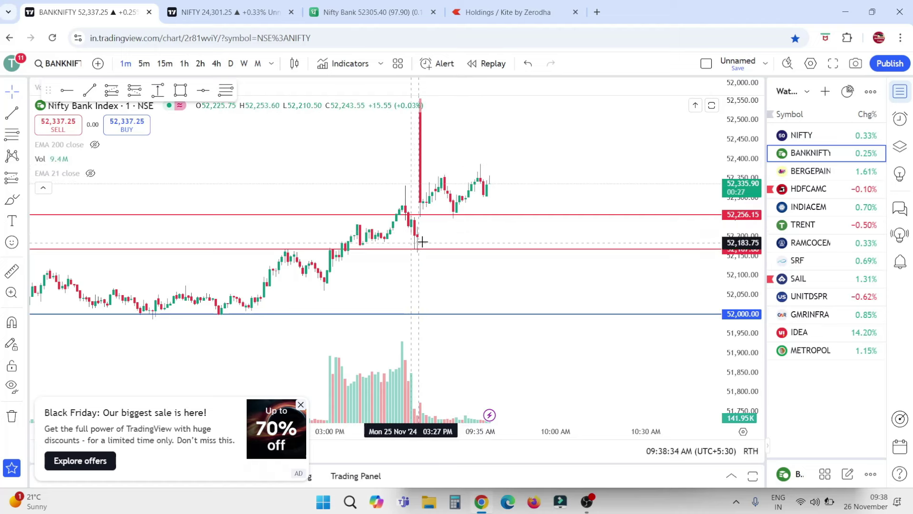
{"action": "left_click_drag", "start_coordinate": [447, 216], "coordinate": [447, 215]}
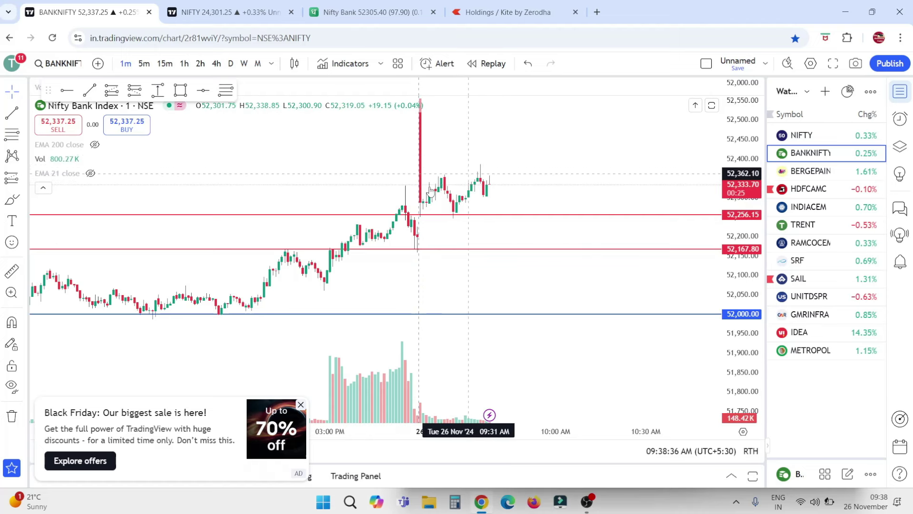
{"action": "left_click", "coordinate": [302, 406]}
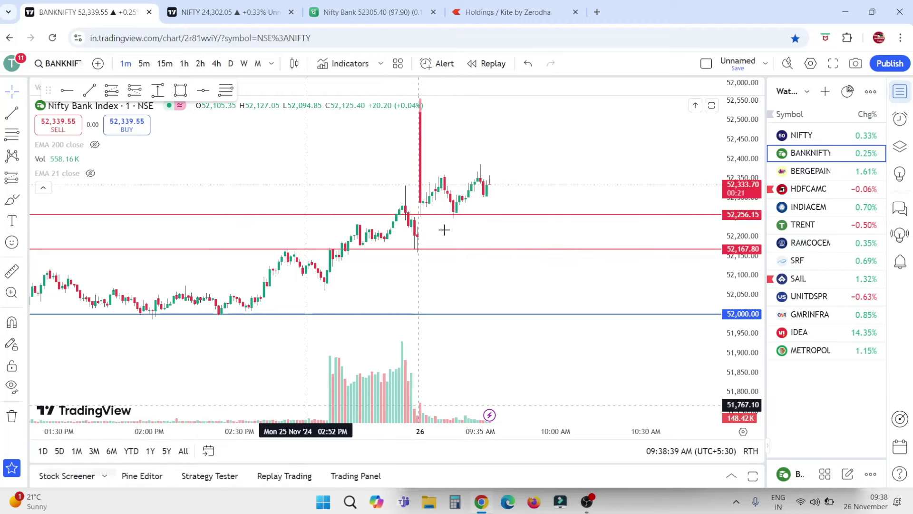
{"action": "scroll", "coordinate": [457, 222], "scroll_direction": "down", "scroll_amount": 5}
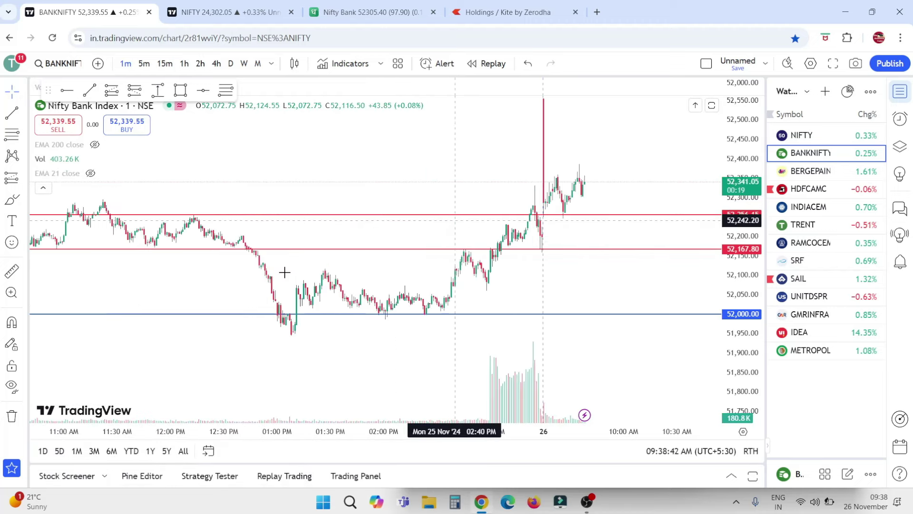
{"action": "scroll", "coordinate": [477, 269], "scroll_direction": "up", "scroll_amount": 5}
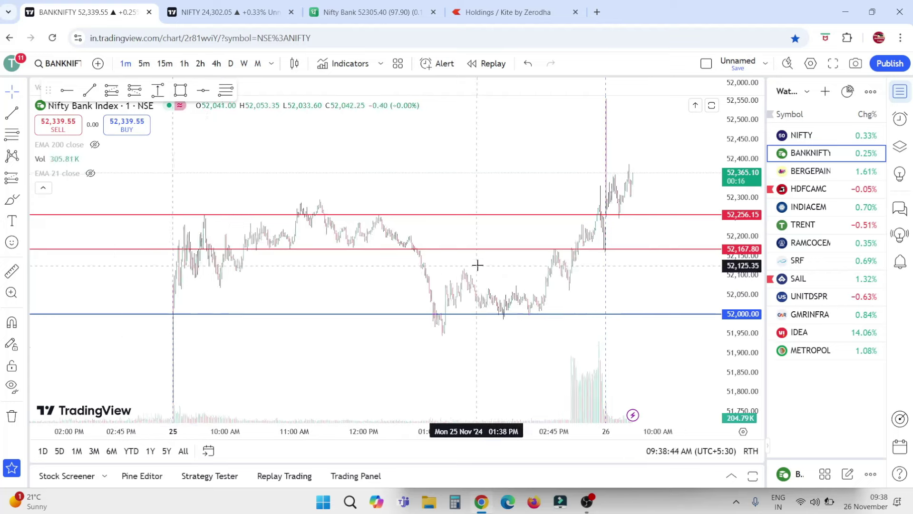
- Examine the BANKNIFTY one-minute chart, comparing the opening move and latest candles with the previous sessions around the 52,256.15 level
{"action": "left_click", "coordinate": [396, 214]}
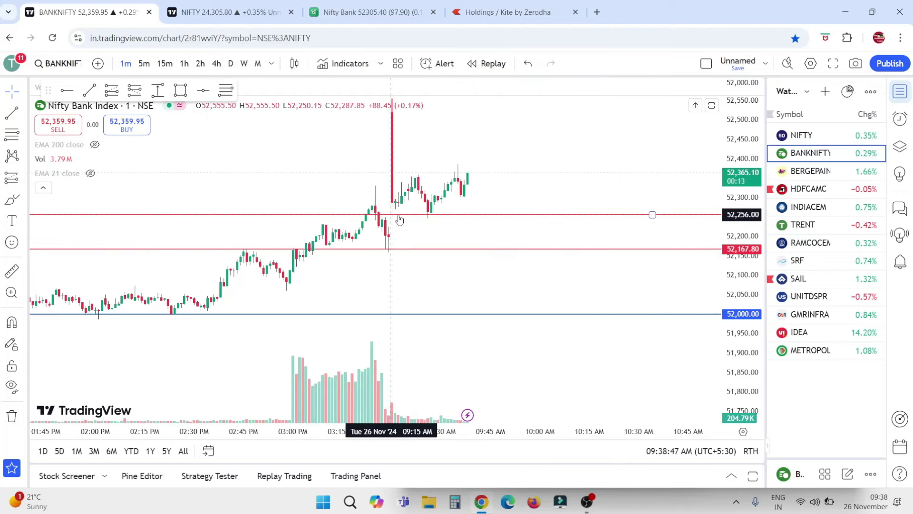
{"action": "left_click", "coordinate": [394, 210]}
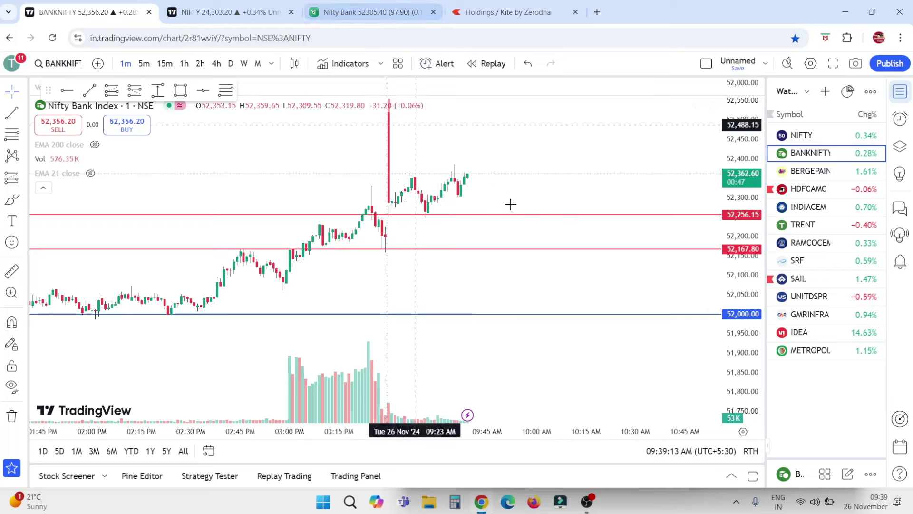
{"action": "scroll", "coordinate": [555, 242], "scroll_direction": "down", "scroll_amount": 3}
{"action": "scroll", "coordinate": [566, 255], "scroll_direction": "down", "scroll_amount": 5}
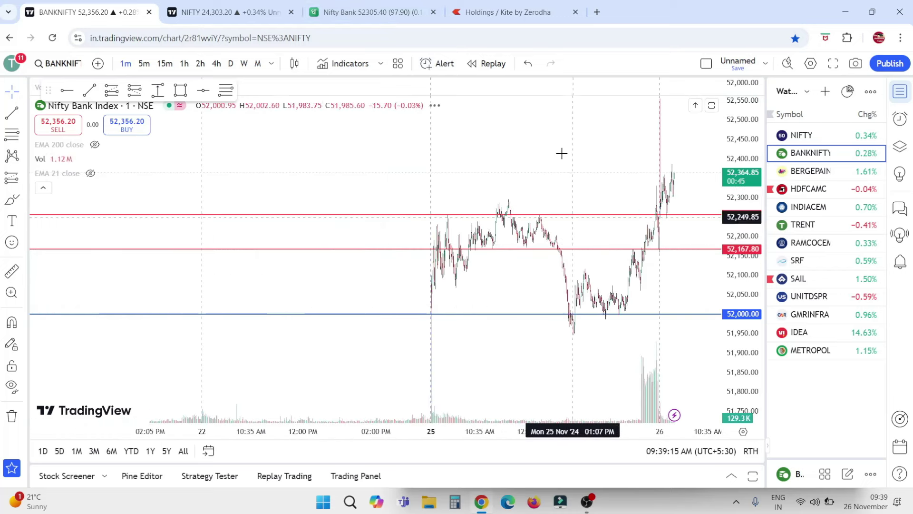
{"action": "left_click_drag", "start_coordinate": [561, 245], "coordinate": [495, 159]}
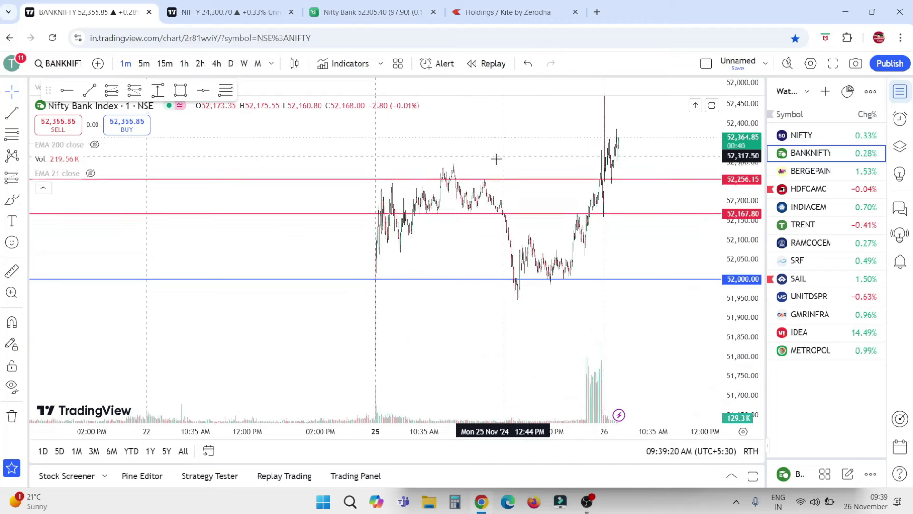
{"action": "scroll", "coordinate": [495, 158], "scroll_direction": "up", "scroll_amount": 5}
{"action": "scroll", "coordinate": [495, 159], "scroll_direction": "up", "scroll_amount": 3}
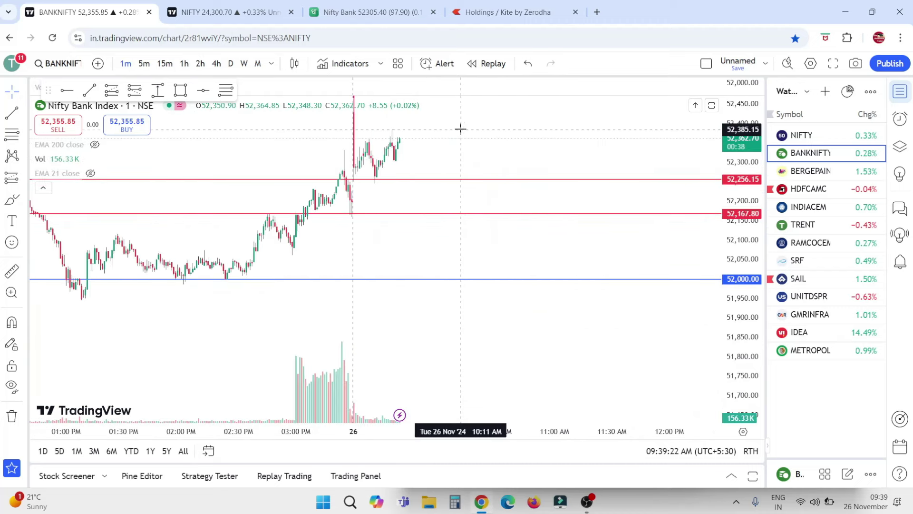
{"action": "left_click_drag", "start_coordinate": [480, 140], "coordinate": [632, 188]}
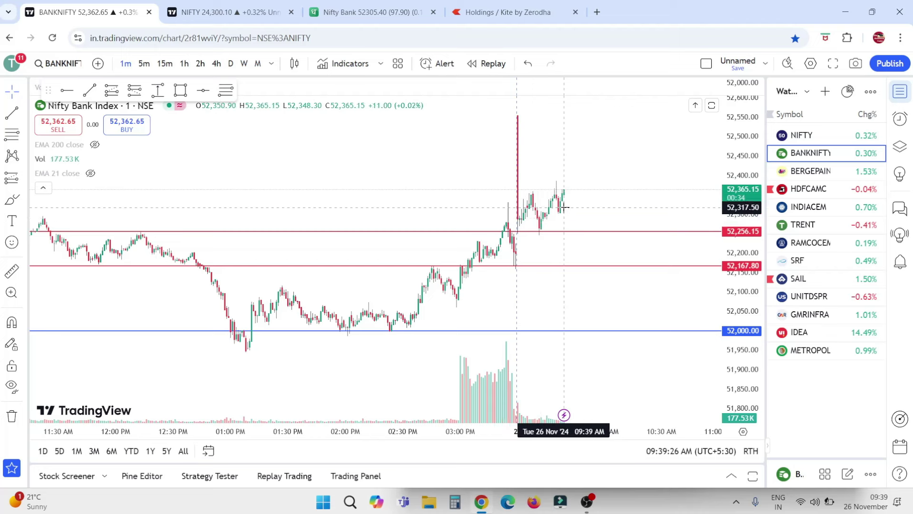
{"action": "scroll", "coordinate": [561, 205], "scroll_direction": "up", "scroll_amount": 2}
{"action": "scroll", "coordinate": [559, 207], "scroll_direction": "up", "scroll_amount": 1}
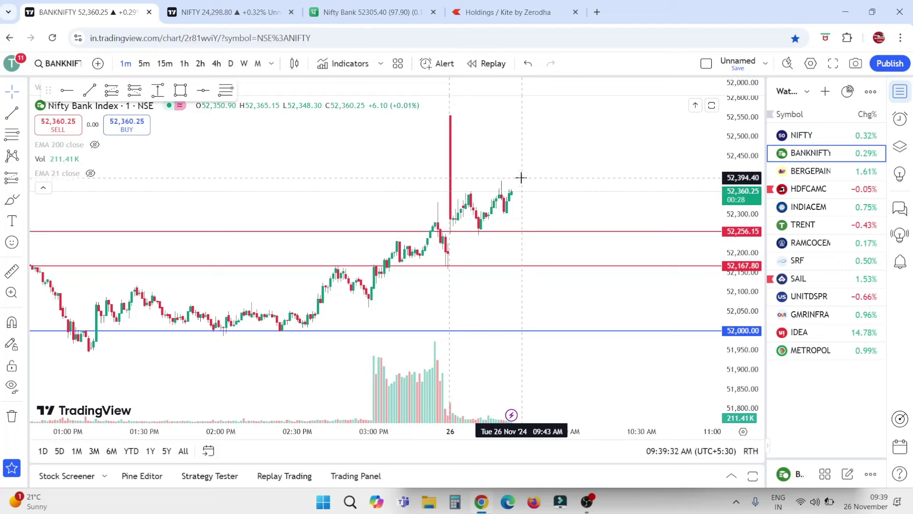
{"action": "scroll", "coordinate": [521, 178], "scroll_direction": "up", "scroll_amount": 1}
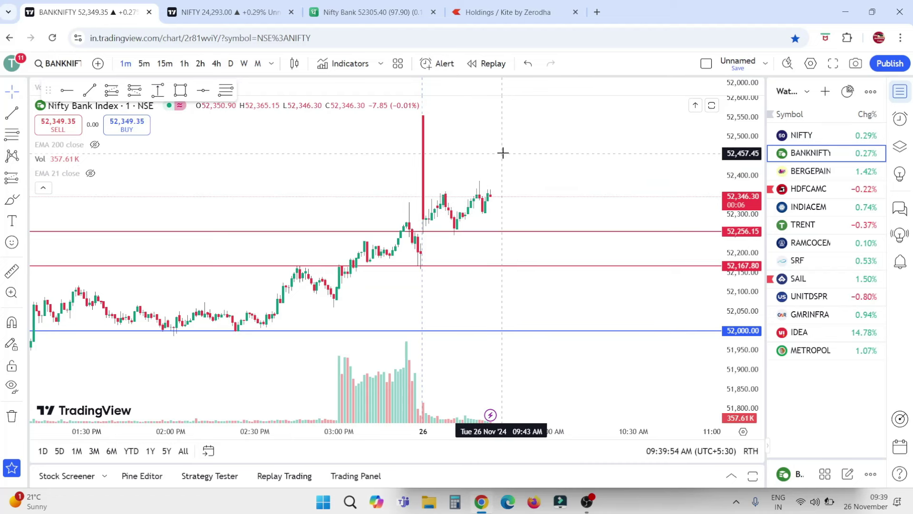
{"action": "scroll", "coordinate": [469, 171], "scroll_direction": "up", "scroll_amount": 2}
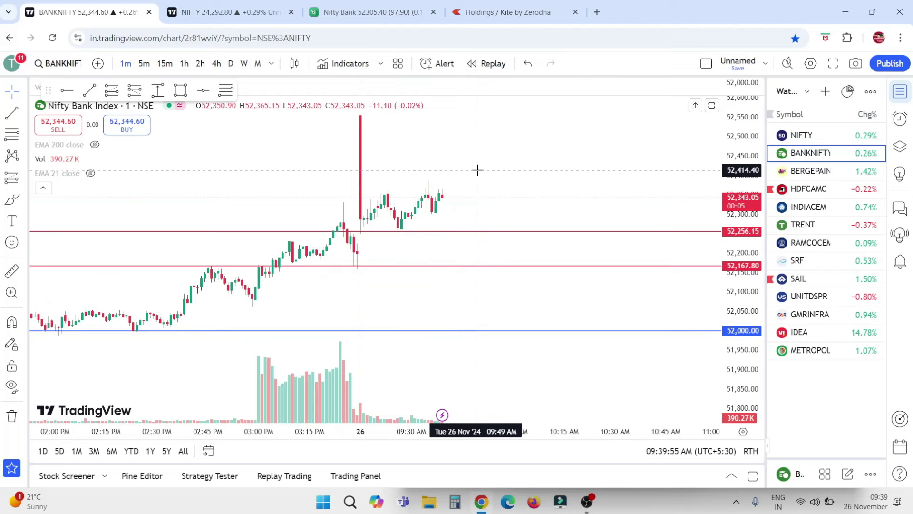
- Check the put position's profit and loss in Dhan and measure BANKNIFTY's price range from the latest candle down to the 52,167.80 line
{"action": "left_click", "coordinate": [400, 12]}
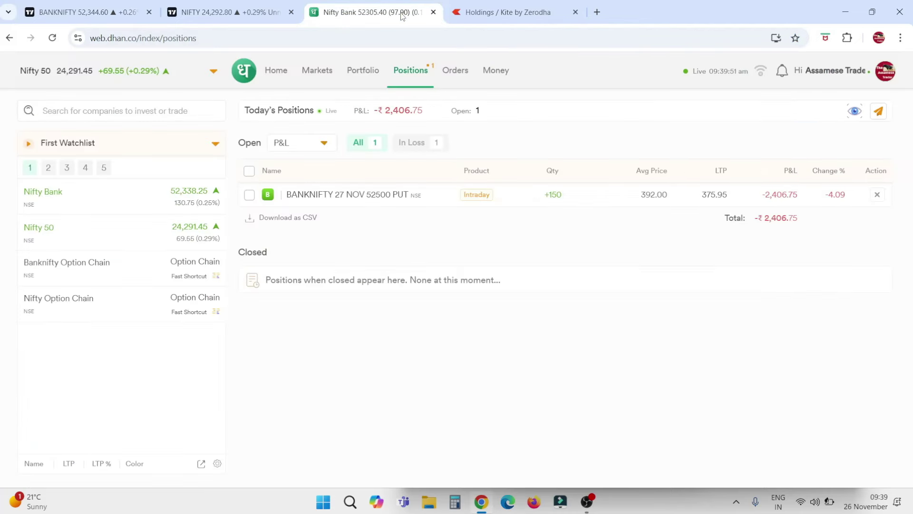
{"action": "left_click", "coordinate": [97, 14]}
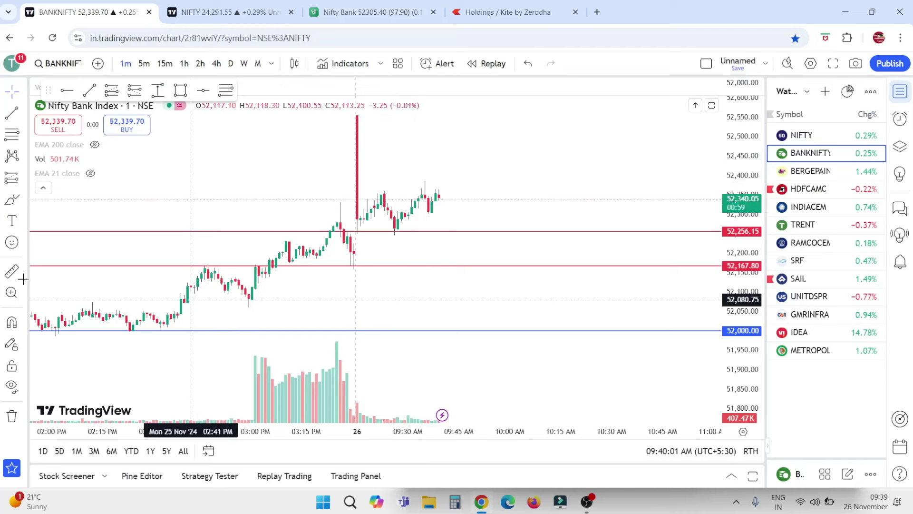
{"action": "left_click", "coordinate": [441, 201], "text": "shift"}
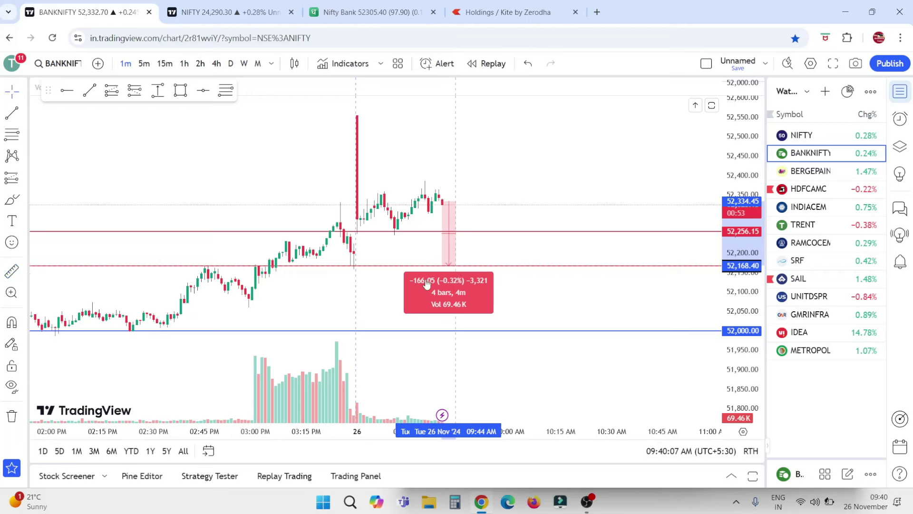
- Compare the put position's profit and loss in Dhan with price action on the NIFTY and BANKNIFTY charts
{"action": "left_click", "coordinate": [374, 11]}
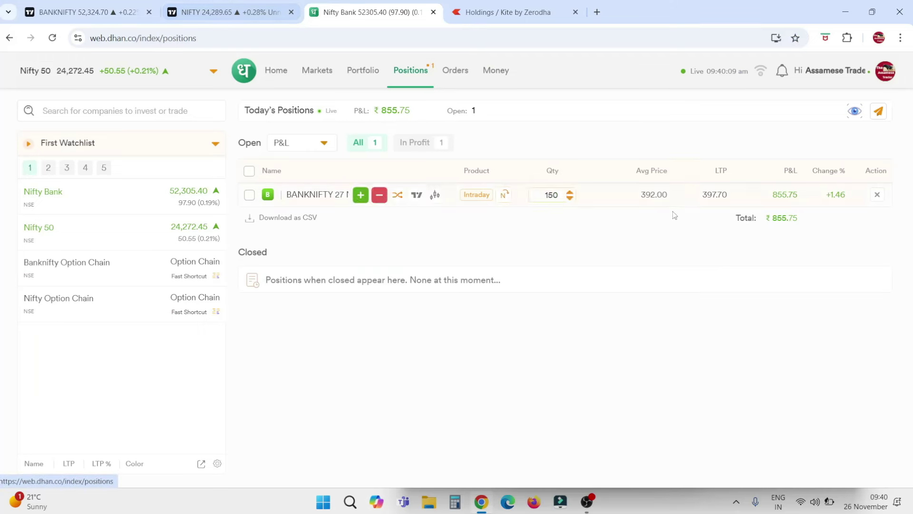
{"action": "left_click", "coordinate": [93, 16]}
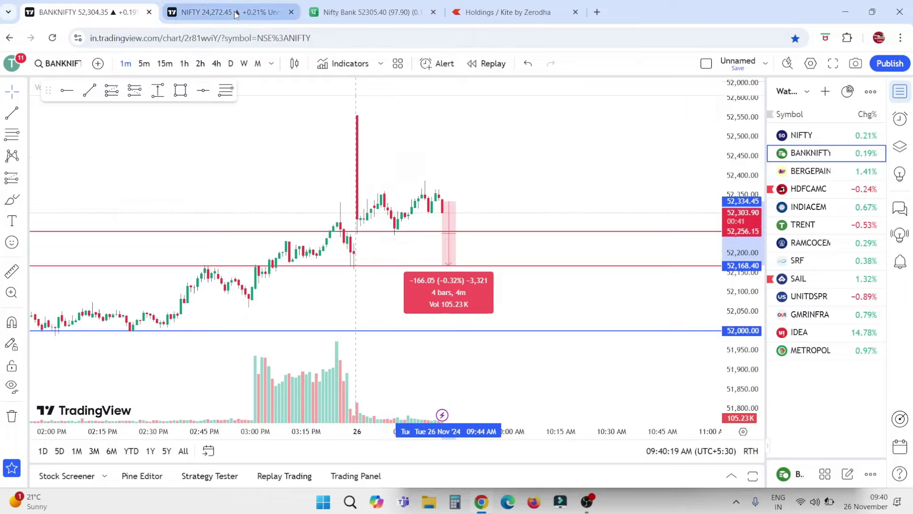
{"action": "left_click", "coordinate": [235, 13]}
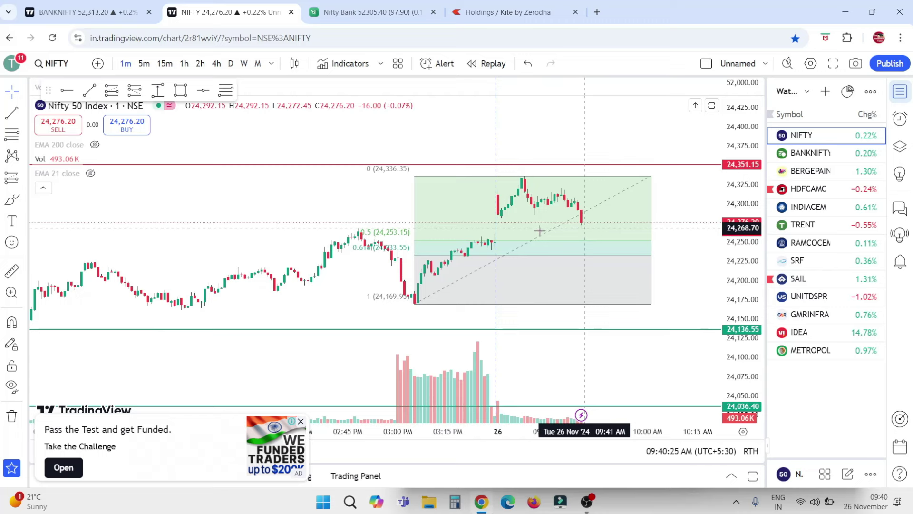
{"action": "left_click", "coordinate": [126, 18]}
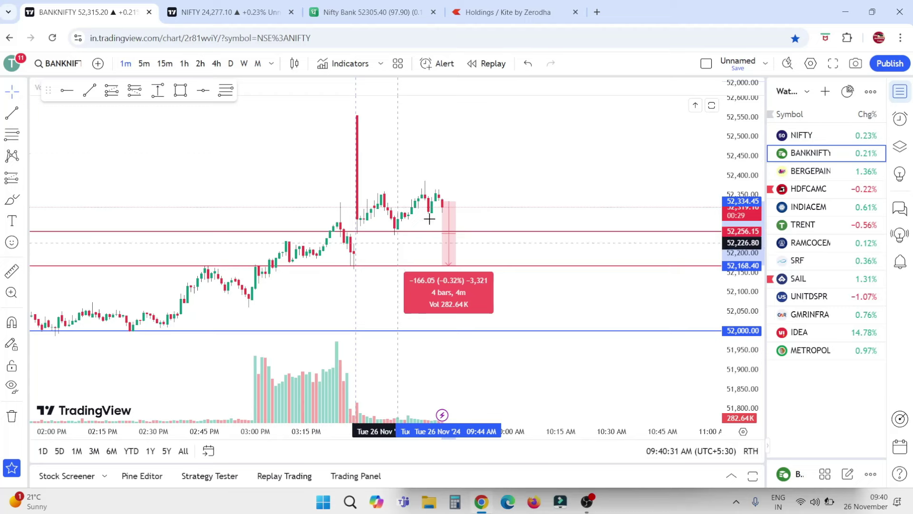
{"action": "left_click", "coordinate": [359, 11]}
{"action": "left_click", "coordinate": [92, 16]}
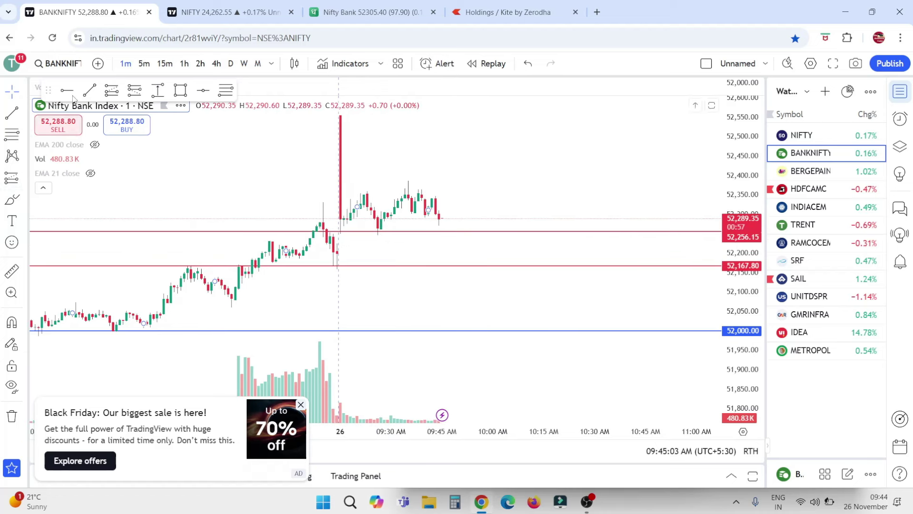
- Try marking a thin rectangular zone just above the 52,256.15 line, from the 03:25 PM candle to 10:22 AM, and remove it
{"action": "left_click", "coordinate": [323, 223]}
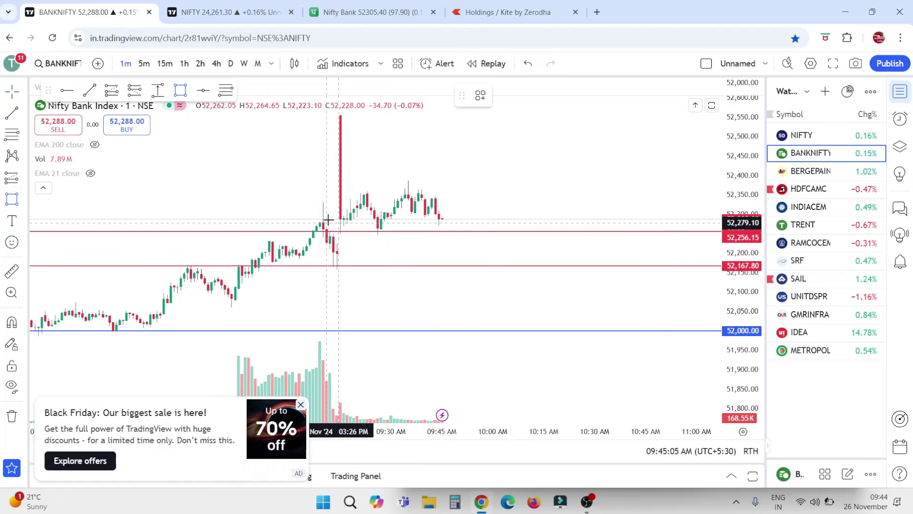
{"action": "left_click", "coordinate": [565, 223]}
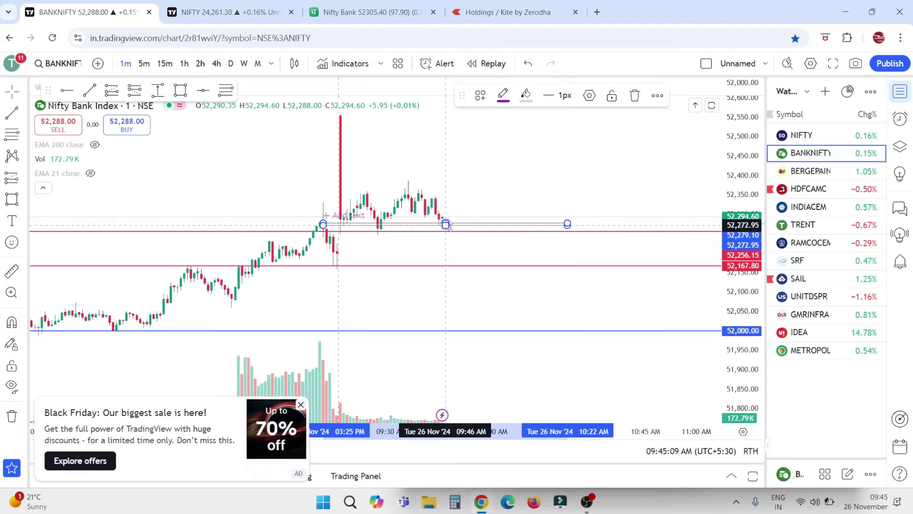
{"action": "left_click_drag", "start_coordinate": [447, 224], "coordinate": [447, 227]}
{"action": "left_click", "coordinate": [482, 204]}
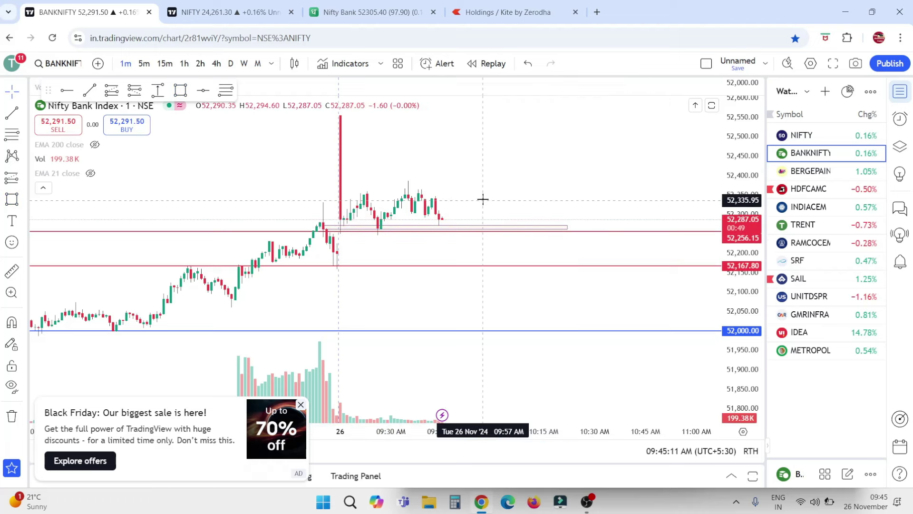
{"action": "left_click", "coordinate": [448, 228]}
{"action": "left_click", "coordinate": [384, 240]}
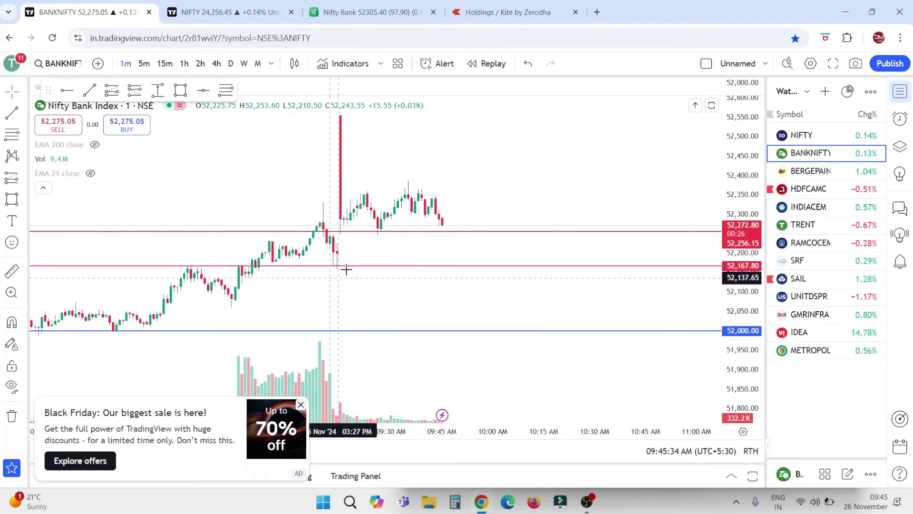
- Review the put position in Dhan and examine the BANKNIFTY swings between the 52,000.00 and 52,256.15 lines, closing the advertisement
{"action": "left_click", "coordinate": [375, 6]}
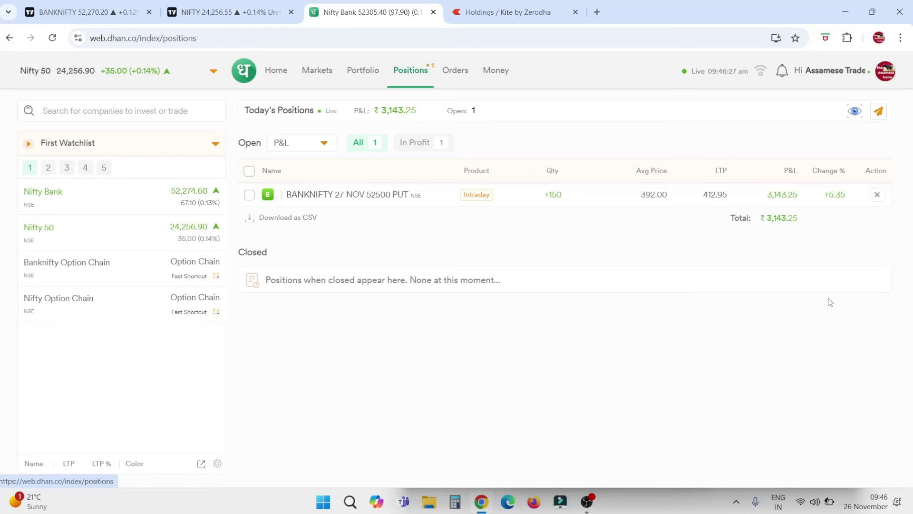
{"action": "left_click", "coordinate": [60, 4]}
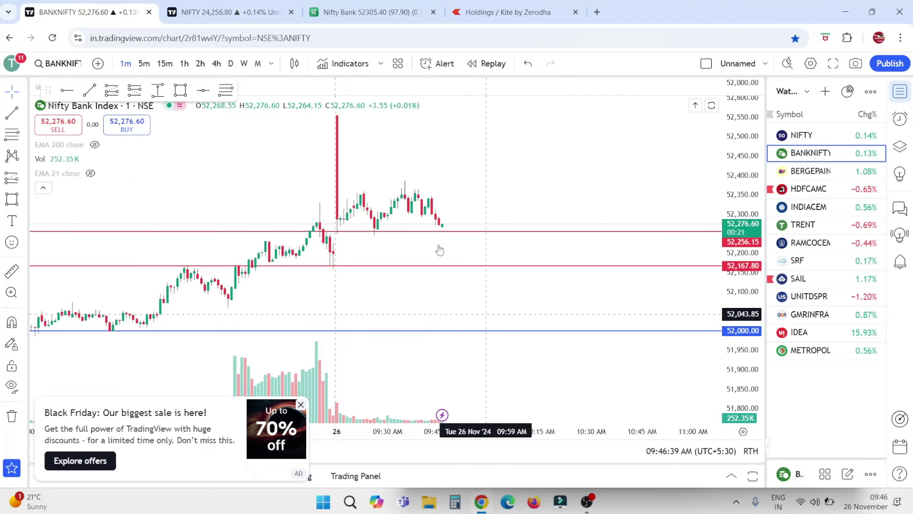
{"action": "left_click", "coordinate": [300, 405]}
{"action": "scroll", "coordinate": [526, 312], "scroll_direction": "down", "scroll_amount": 5}
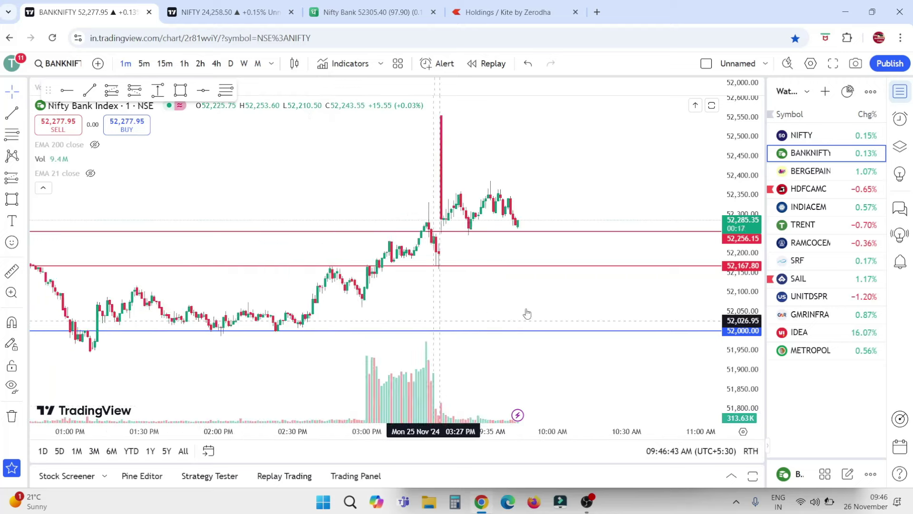
{"action": "scroll", "coordinate": [542, 312], "scroll_direction": "up", "scroll_amount": 4}
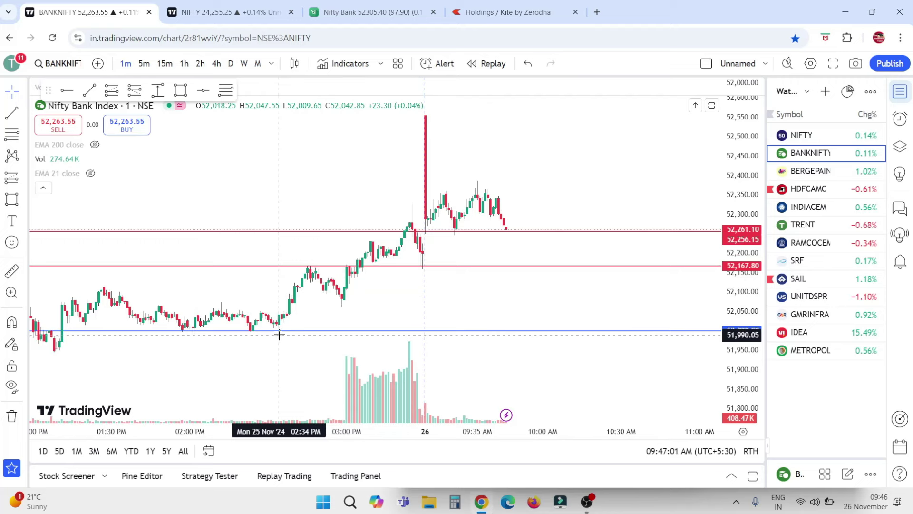
{"action": "left_click_drag", "start_coordinate": [279, 334], "coordinate": [276, 333]}
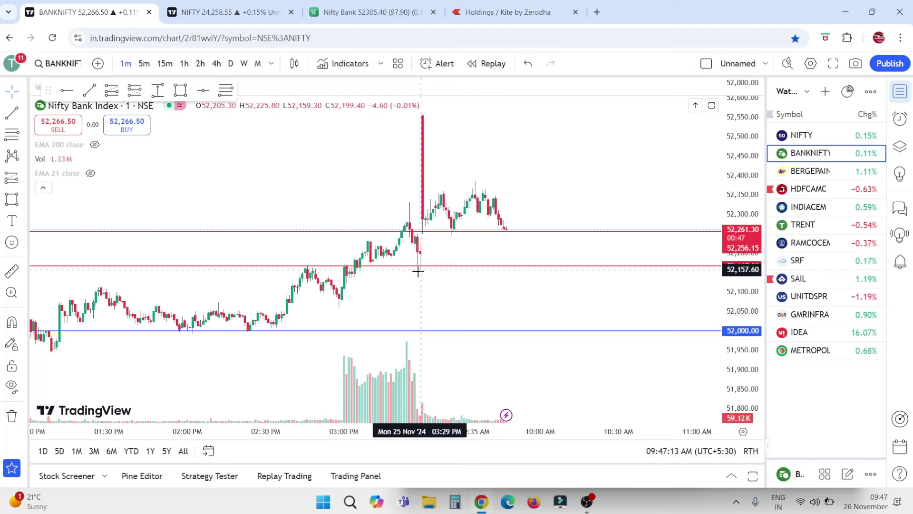
- Select the open BANKNIFTY 27 NOV 52500 PUT position in Dhan
{"action": "left_click", "coordinate": [388, 6]}
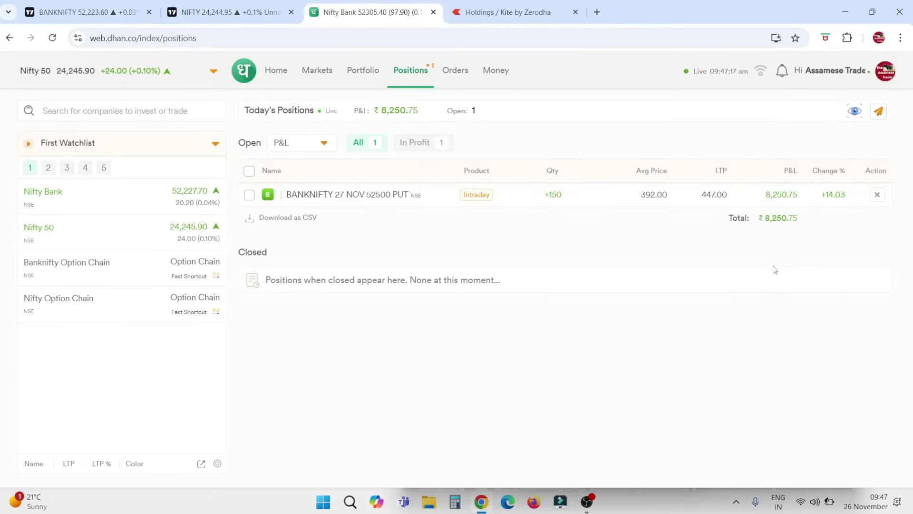
{"action": "left_click", "coordinate": [250, 196]}
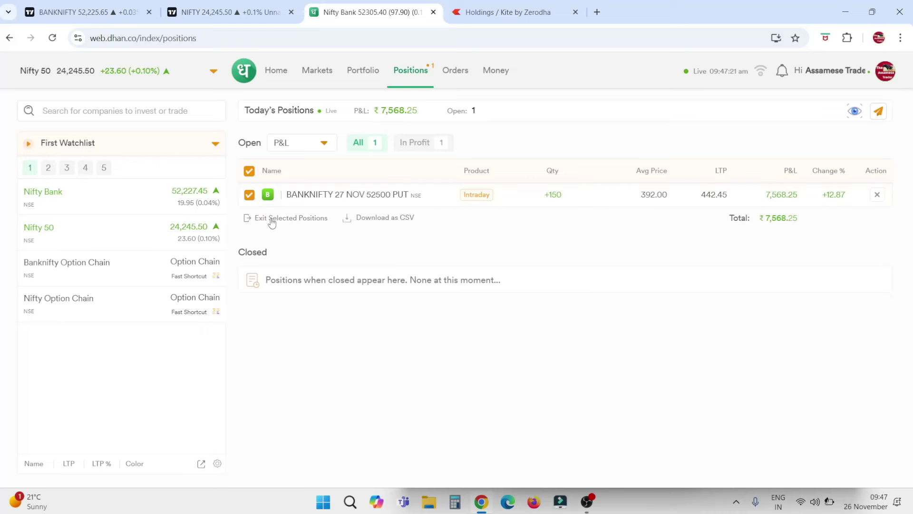
- Check the NIFTY retracement chart and raise the lower red horizontal line on the BANKNIFTY chart to 52,199.15
{"action": "left_click", "coordinate": [203, 10]}
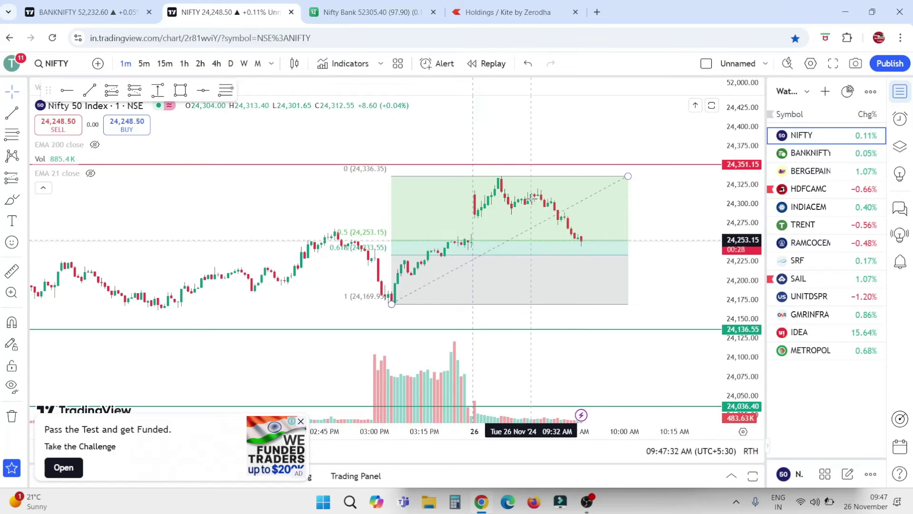
{"action": "left_click", "coordinate": [74, 11]}
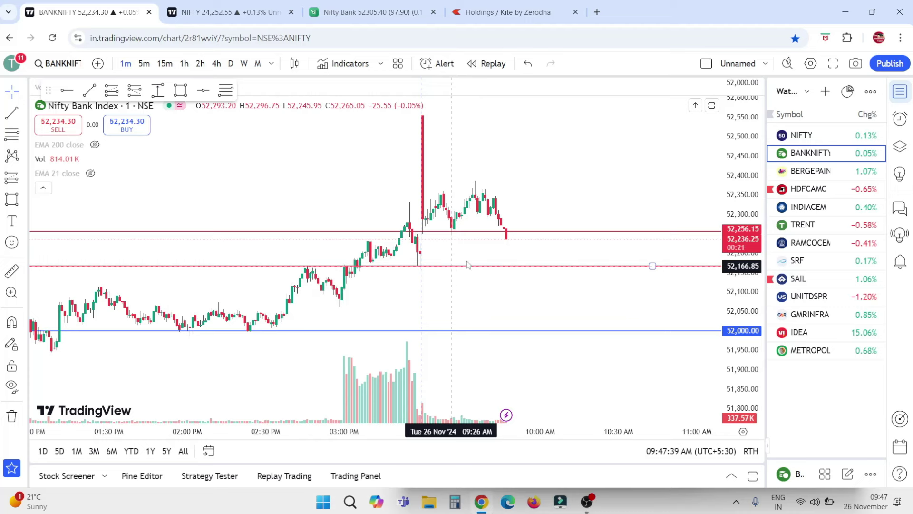
{"action": "left_click_drag", "start_coordinate": [468, 265], "coordinate": [526, 254]}
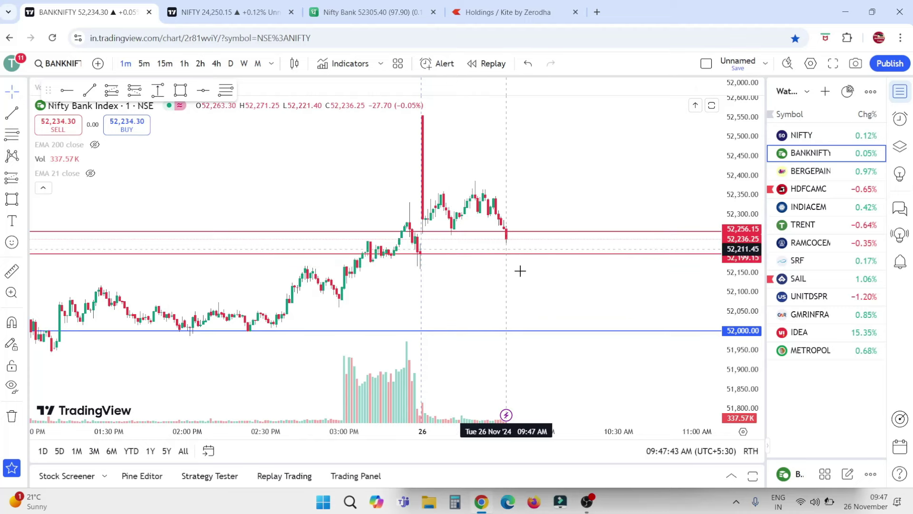
- Compare the put position's running profit in Dhan with the BANKNIFTY price approaching the 52,199.15 line on the TradingView chart
{"action": "left_click", "coordinate": [359, 12]}
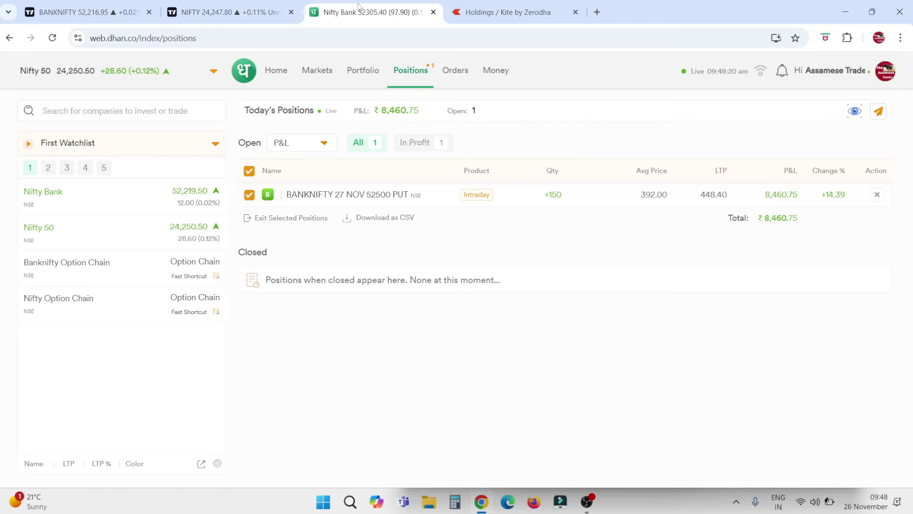
{"action": "left_click", "coordinate": [102, 7]}
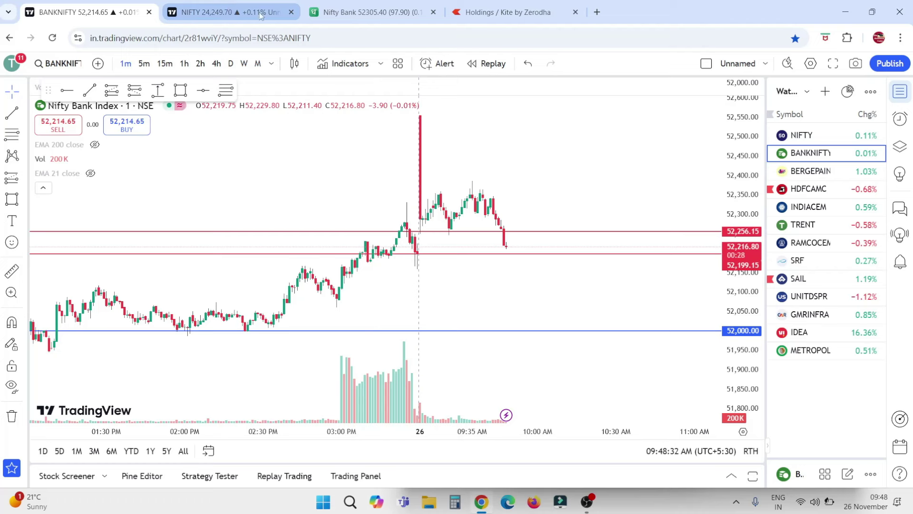
{"action": "left_click", "coordinate": [375, 11]}
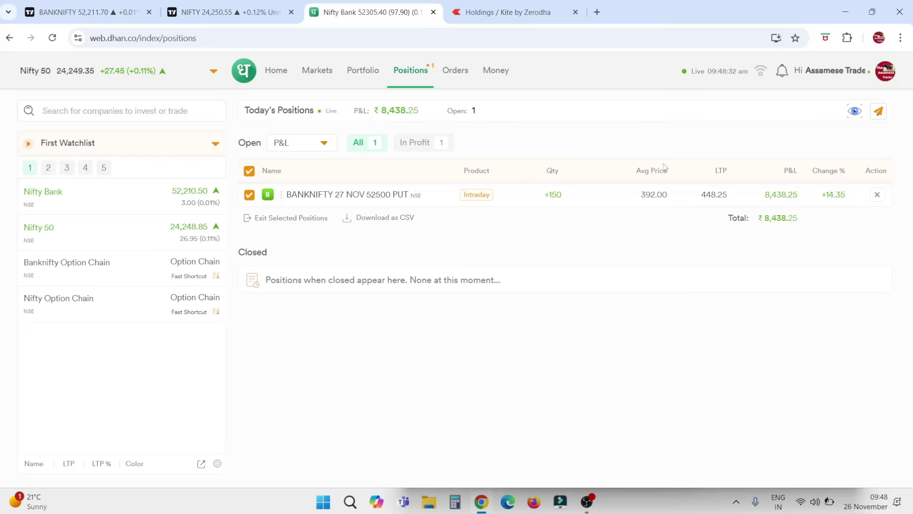
- Exit the selected intraday BANKNIFTY 27 NOV 52500 PUT position in Dhan, checking the BANKNIFTY chart before confirming the exit
{"action": "mouse_move", "coordinate": [264, 206]}
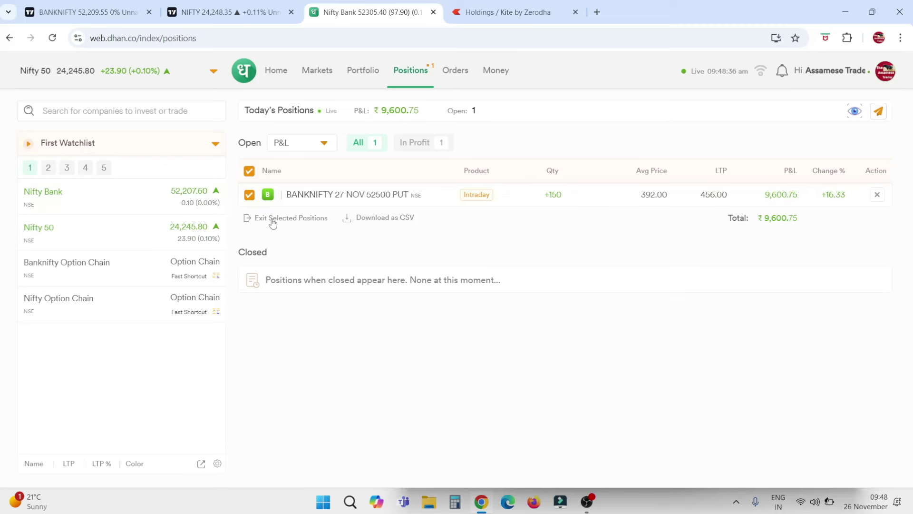
{"action": "left_click", "coordinate": [272, 218]}
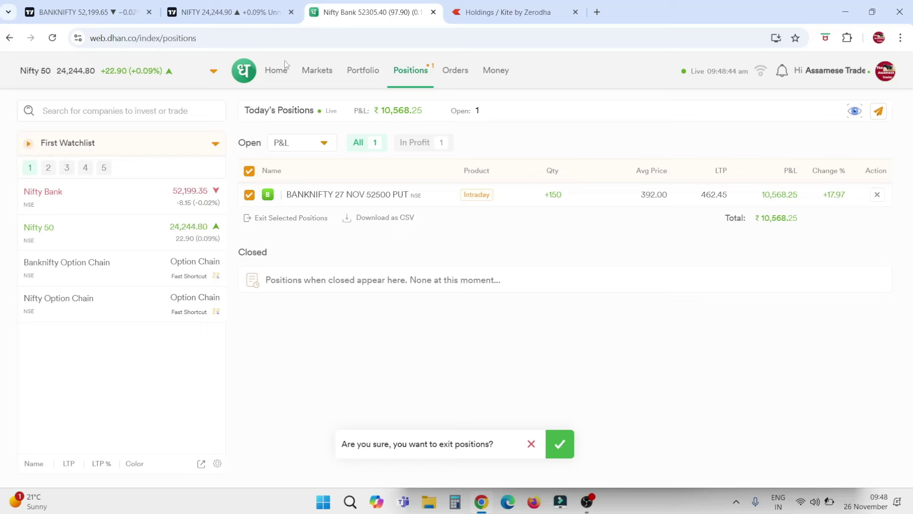
{"action": "left_click", "coordinate": [113, 13]}
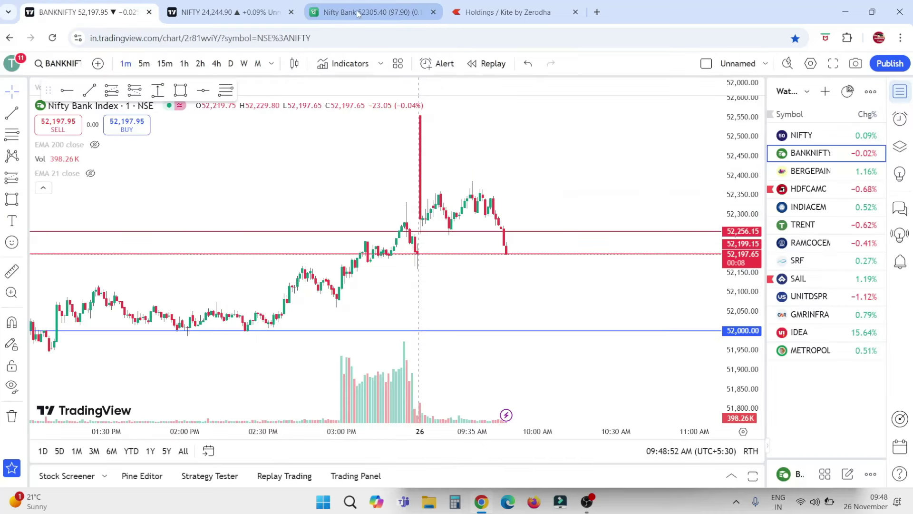
{"action": "left_click", "coordinate": [358, 13]}
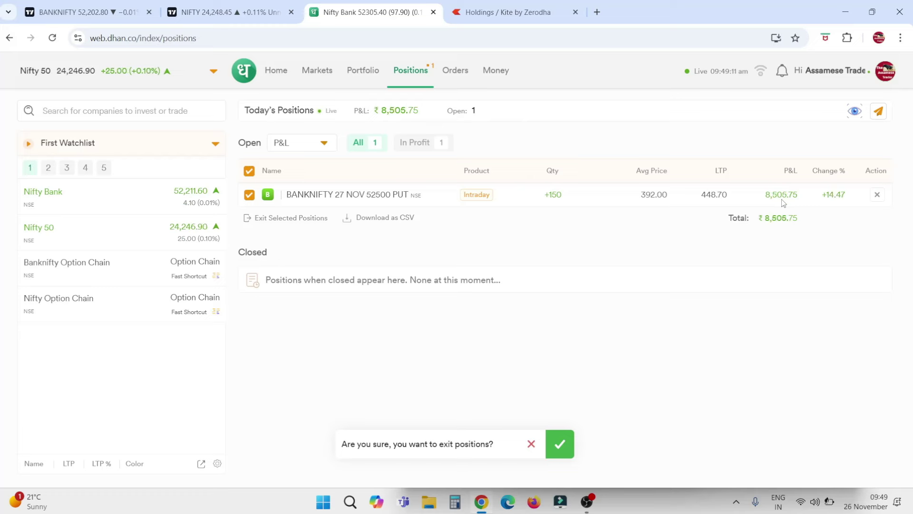
{"action": "left_click", "coordinate": [85, 8]}
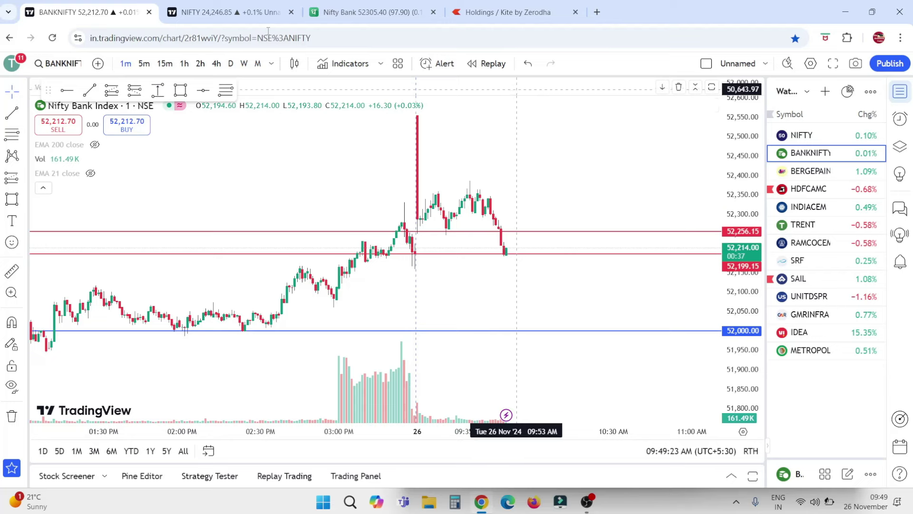
{"action": "left_click", "coordinate": [247, 13]}
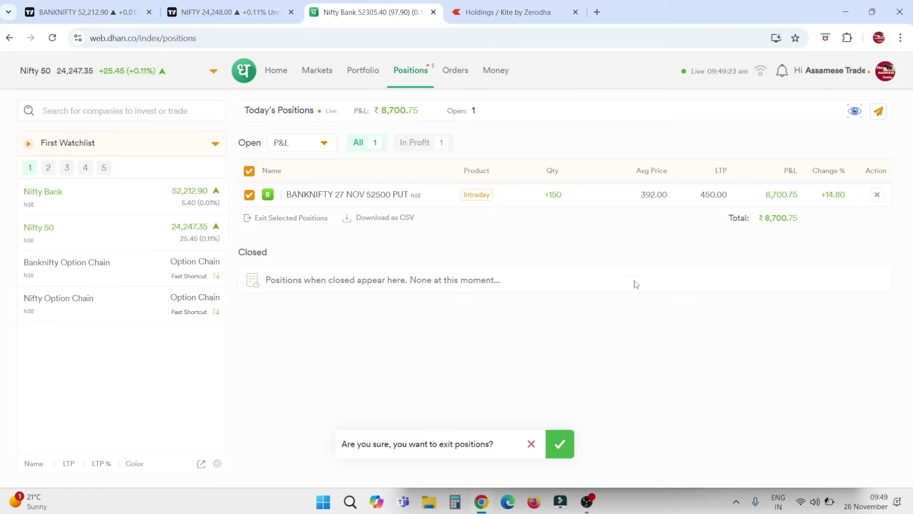
{"action": "left_click", "coordinate": [560, 448]}
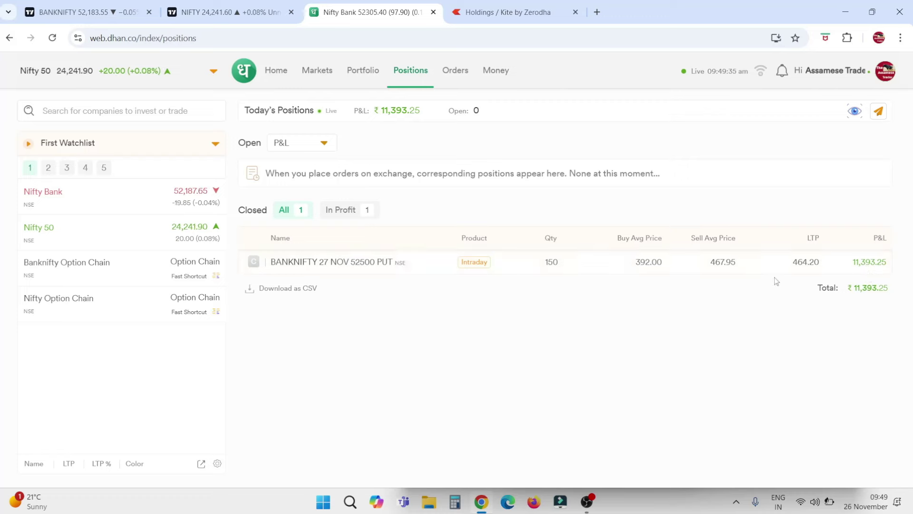
- Check the NIFTY retracement chart in TradingView and add a green horizontal line at 52,160.70 on the BANKNIFTY chart
{"action": "left_click", "coordinate": [40, 12]}
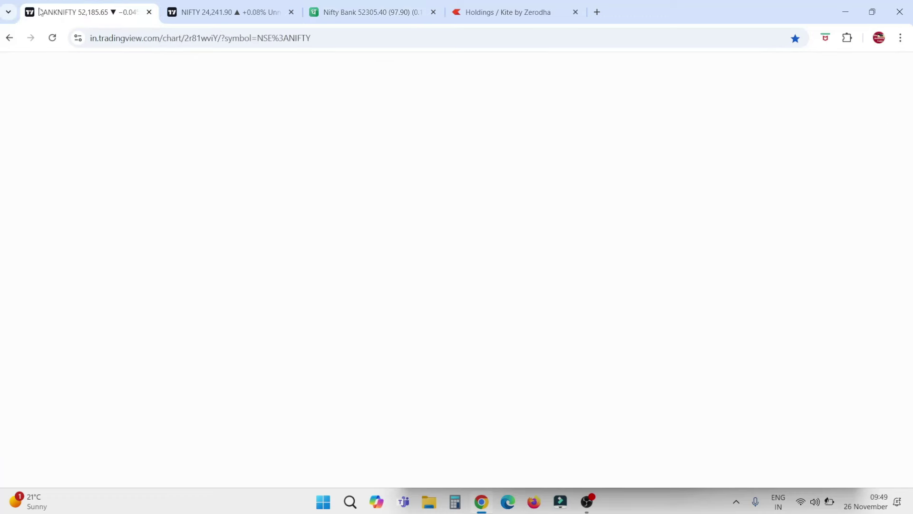
{"action": "left_click", "coordinate": [258, 14]}
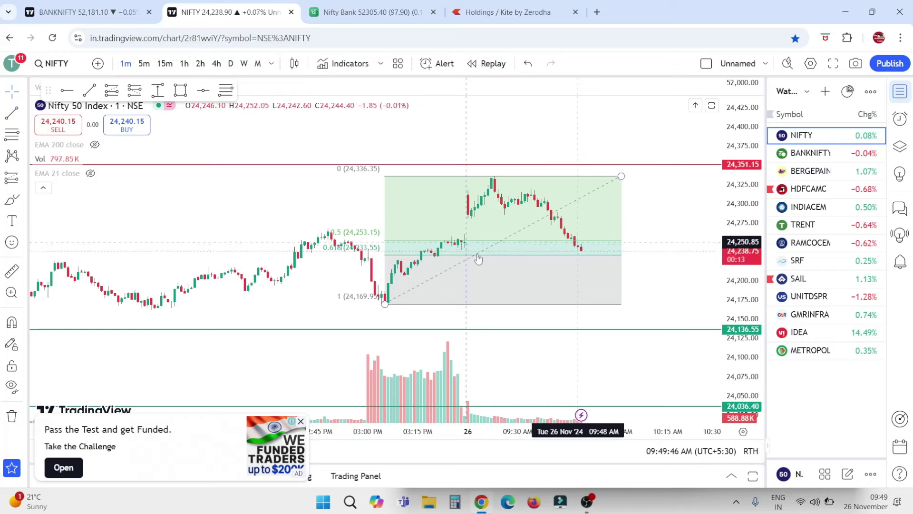
{"action": "left_click", "coordinate": [91, 12]}
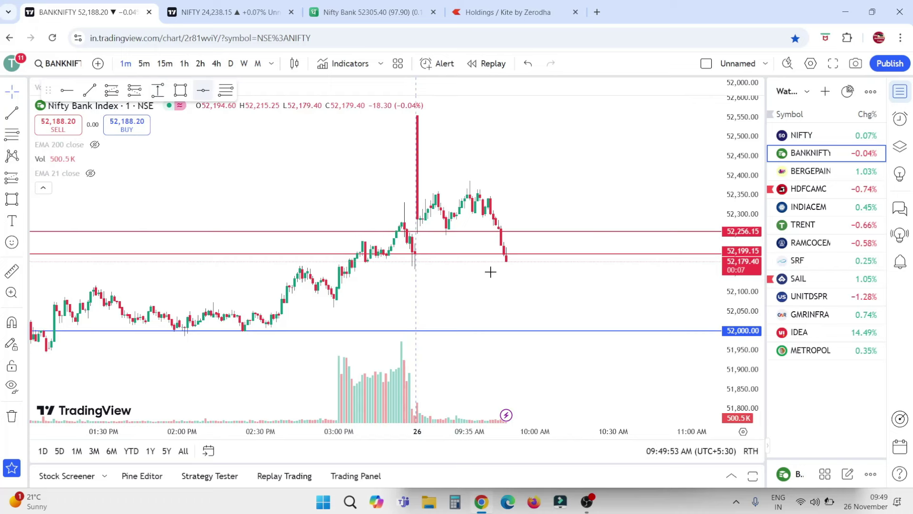
{"action": "left_click", "coordinate": [523, 270]}
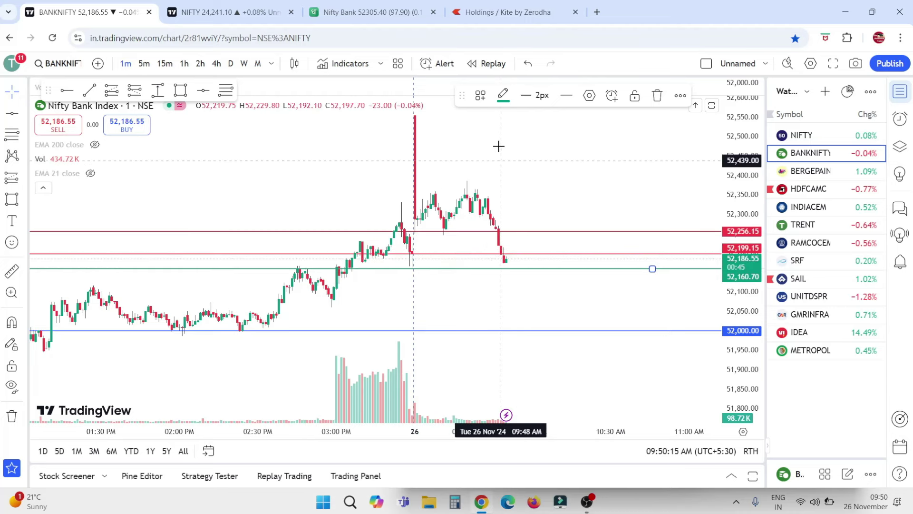
- Review the closed put position in Dhan and examine the BANKNIFTY swings of 25 and 26 November around the marked horizontal levels
{"action": "left_click", "coordinate": [363, 4]}
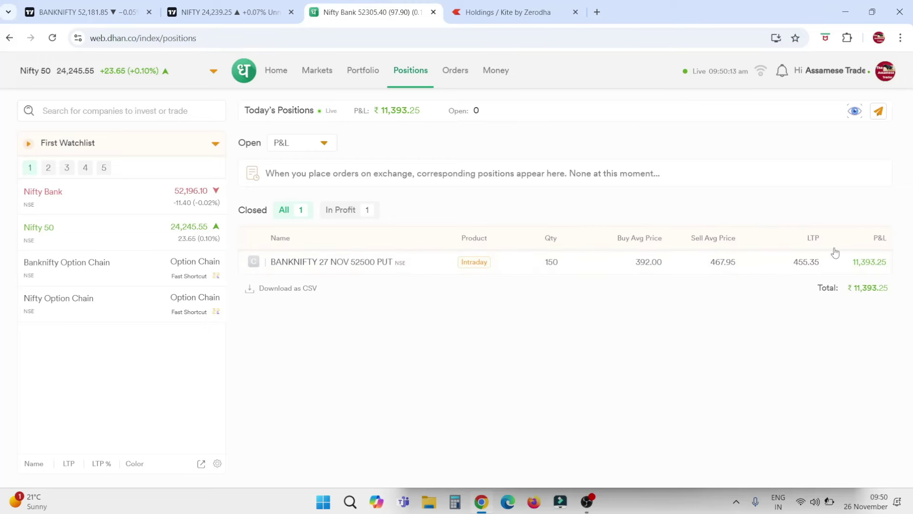
{"action": "left_click", "coordinate": [102, 14]}
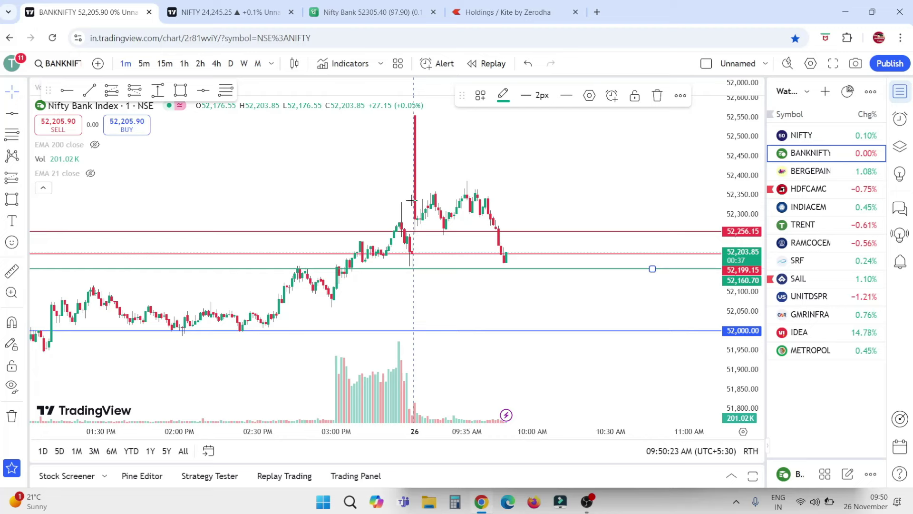
{"action": "scroll", "coordinate": [595, 295], "scroll_direction": "down", "scroll_amount": 5}
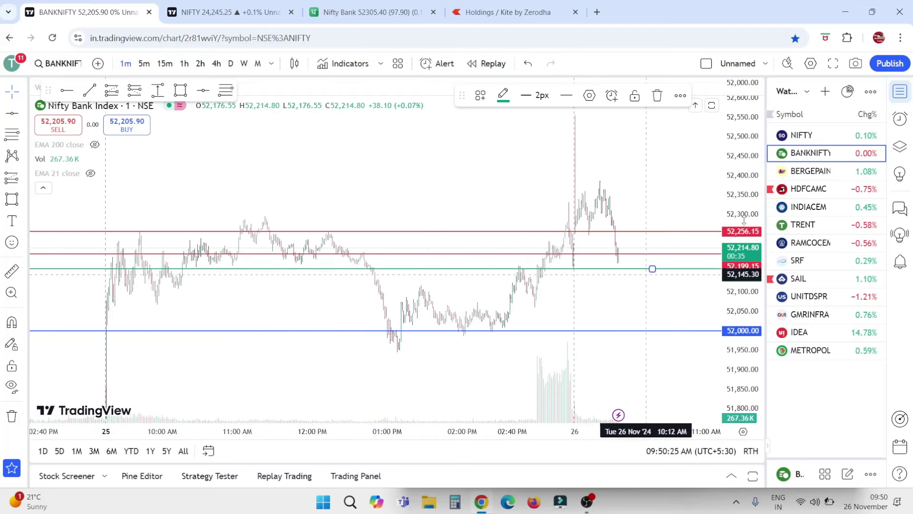
{"action": "left_click_drag", "start_coordinate": [729, 302], "coordinate": [729, 333]}
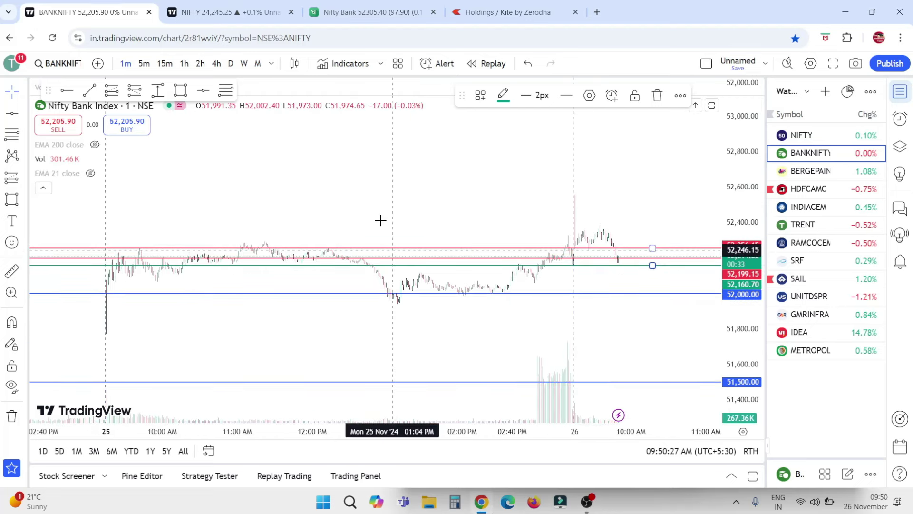
{"action": "left_click", "coordinate": [394, 175]}
{"action": "left_click_drag", "start_coordinate": [398, 173], "coordinate": [543, 110]}
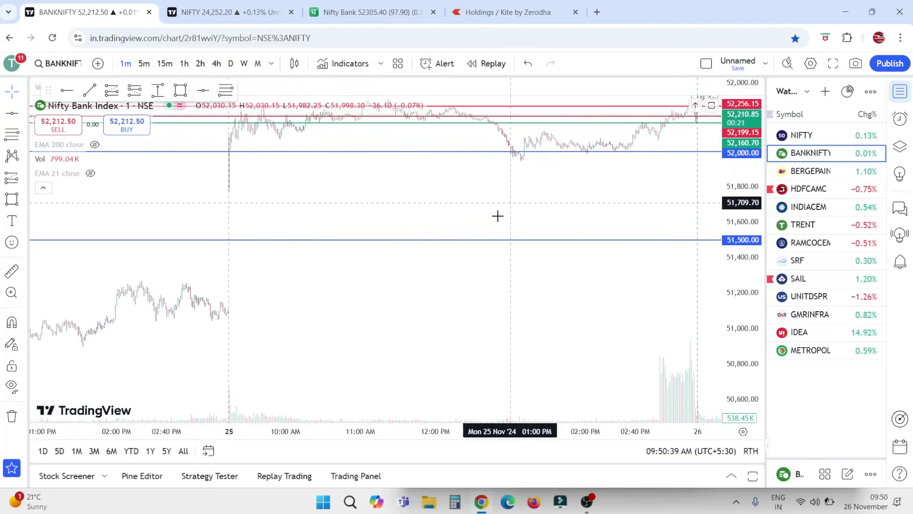
{"action": "left_click_drag", "start_coordinate": [281, 344], "coordinate": [171, 373]}
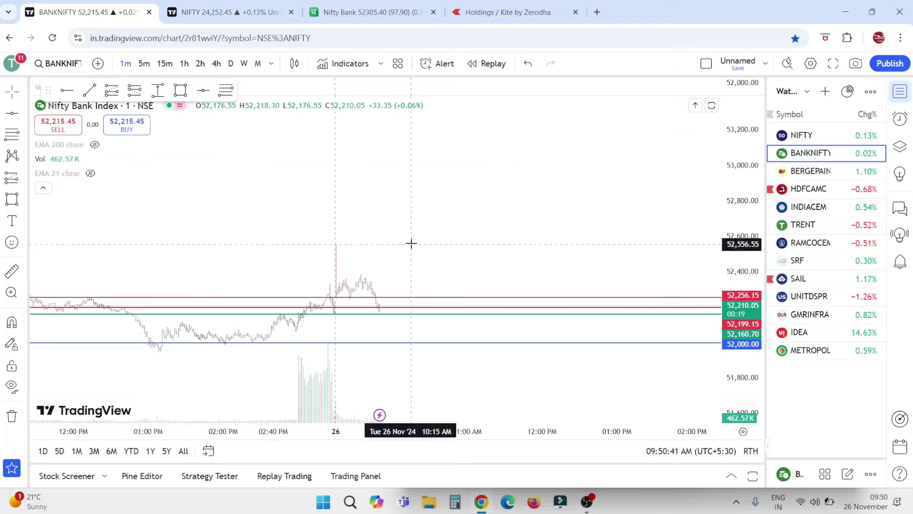
{"action": "scroll", "coordinate": [566, 174], "scroll_direction": "up", "scroll_amount": 5}
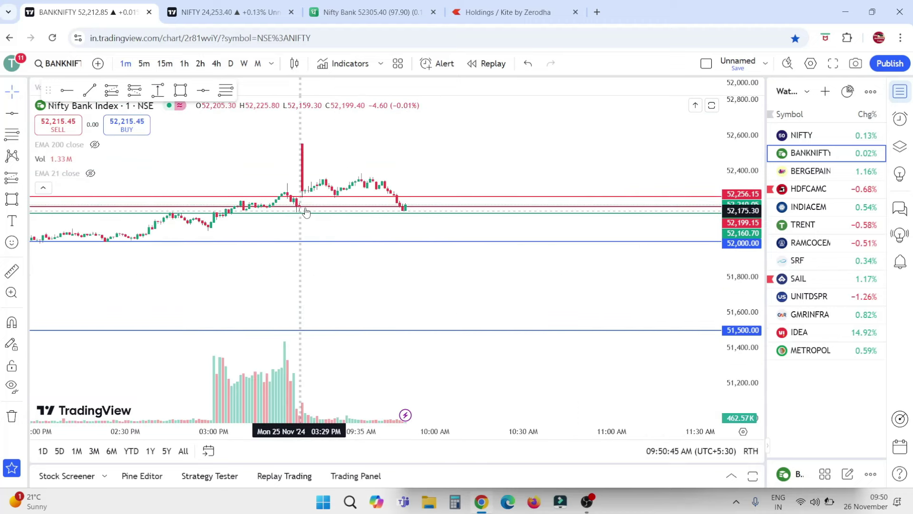
{"action": "scroll", "coordinate": [666, 276], "scroll_direction": "down", "scroll_amount": 3}
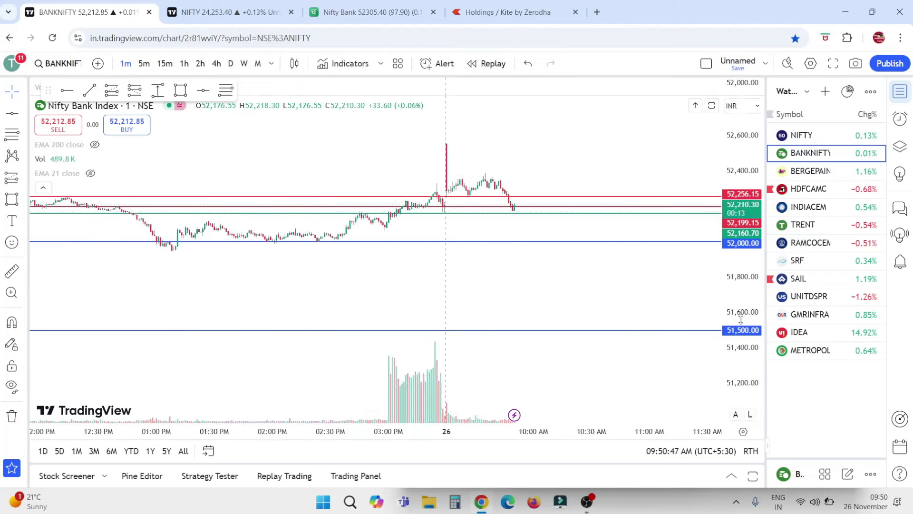
{"action": "left_click_drag", "start_coordinate": [733, 212], "coordinate": [544, 195]}
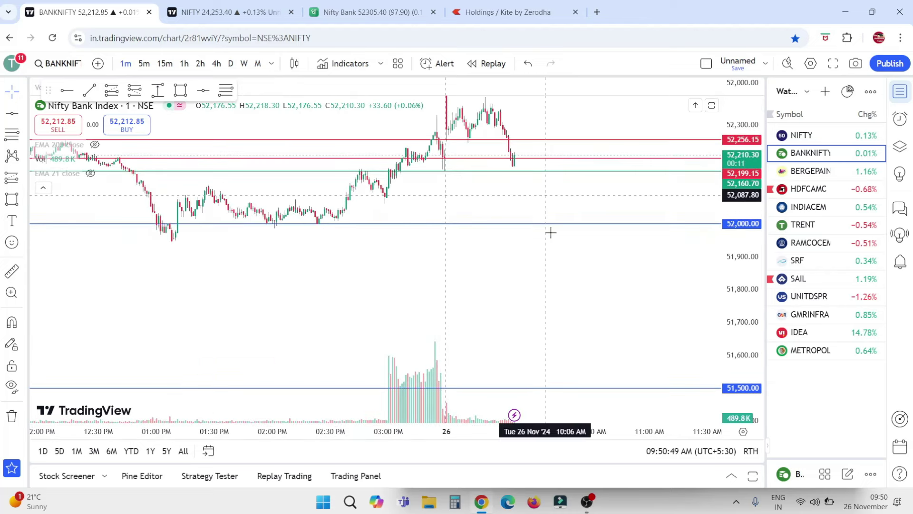
{"action": "left_click_drag", "start_coordinate": [574, 338], "coordinate": [589, 399]}
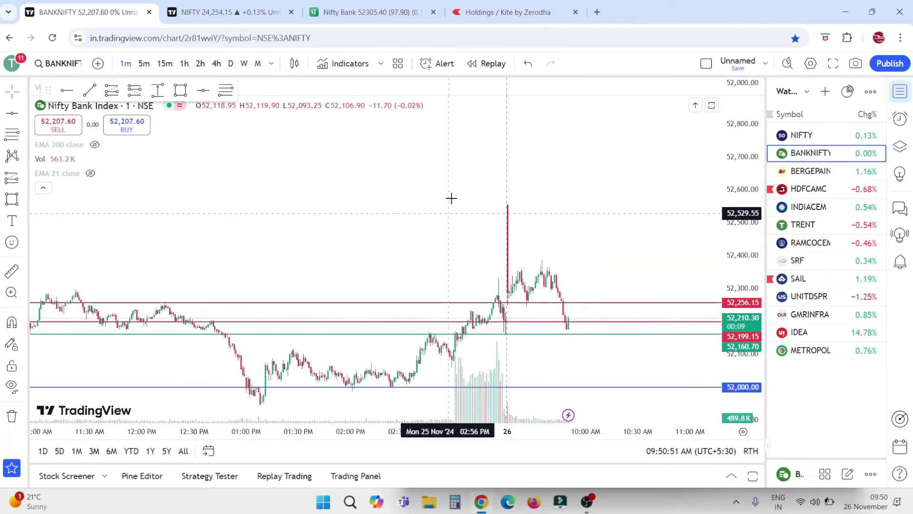
- Examine the NIFTY pullback against the 0.5 and 0.618 retracement levels and the swing low where the retracement starts
{"action": "left_click", "coordinate": [223, 12]}
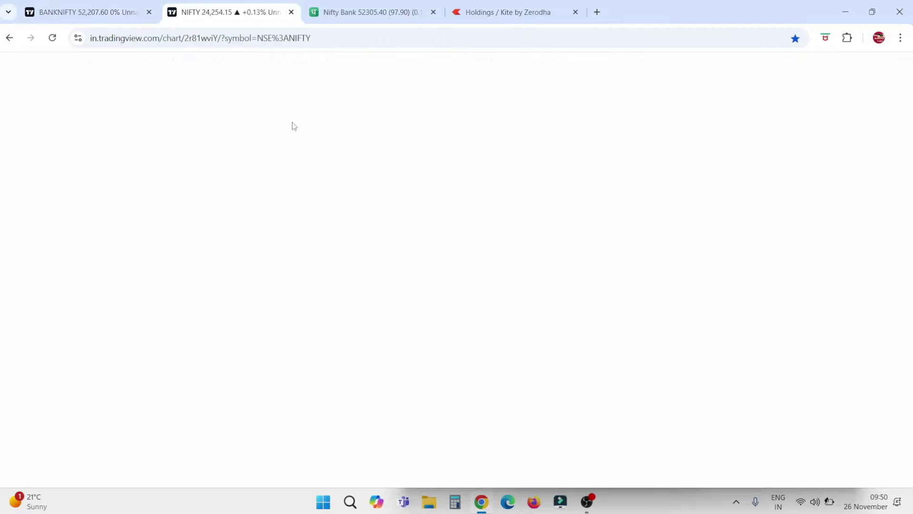
{"action": "scroll", "coordinate": [469, 153], "scroll_direction": "down", "scroll_amount": 3}
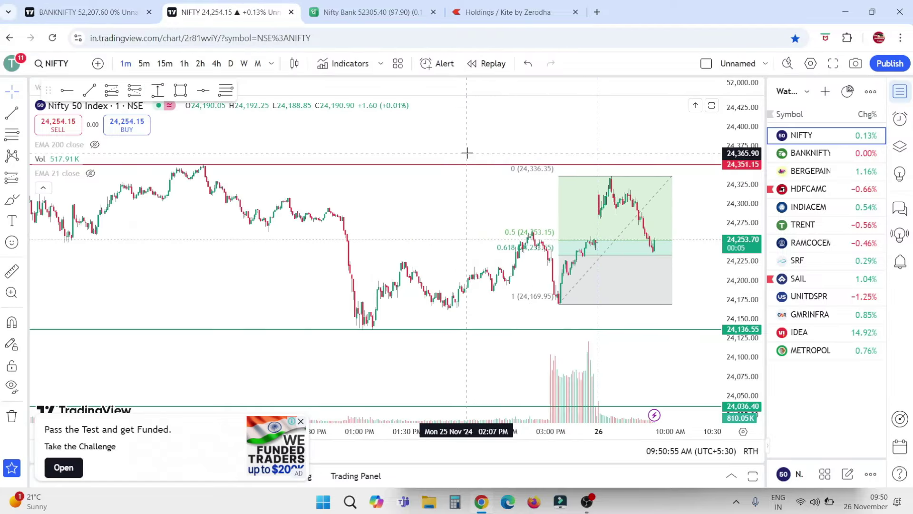
{"action": "scroll", "coordinate": [467, 152], "scroll_direction": "up", "scroll_amount": 2}
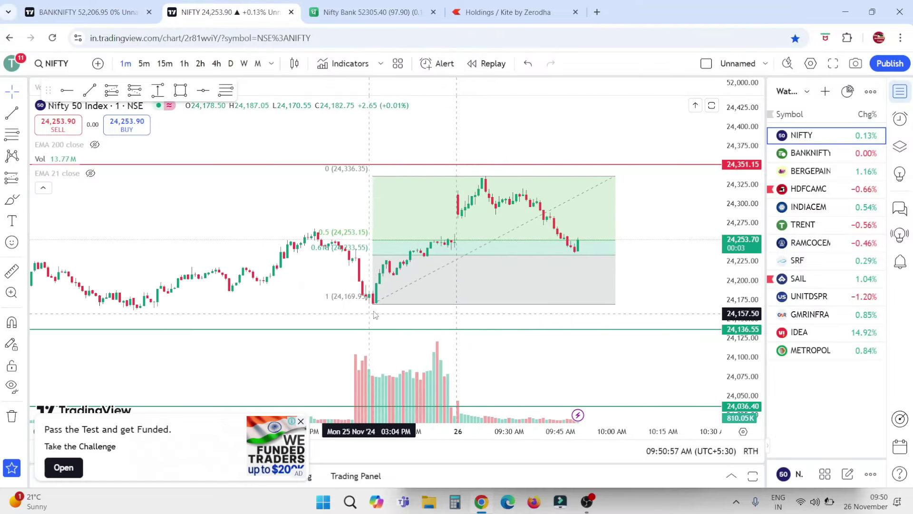